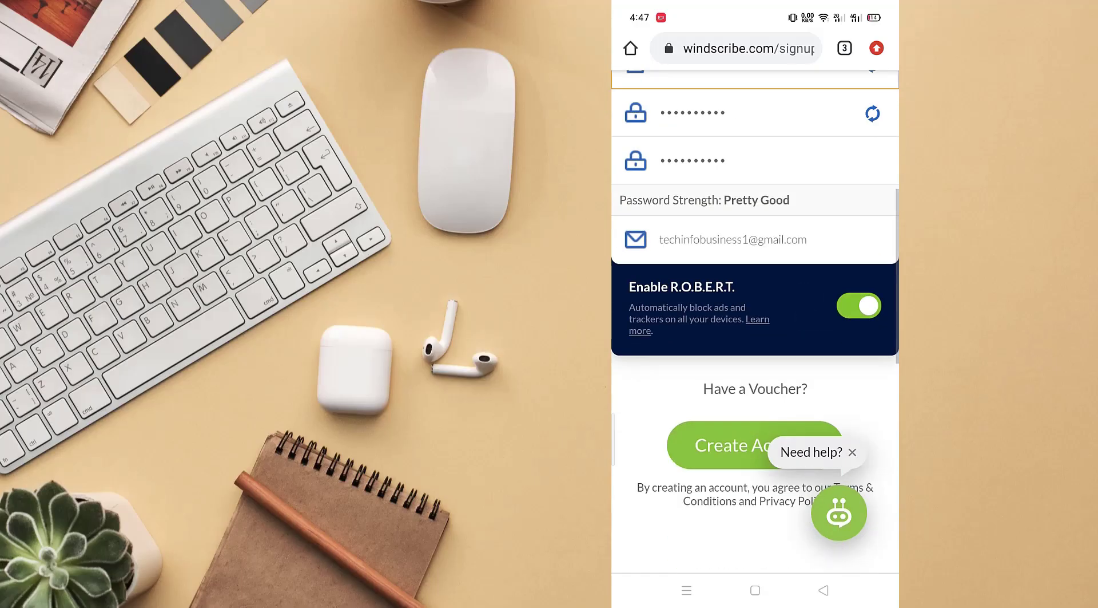
# - Create the Windscribe account and pull down the notifications to find its confirmation email
pyautogui.click(755, 447)
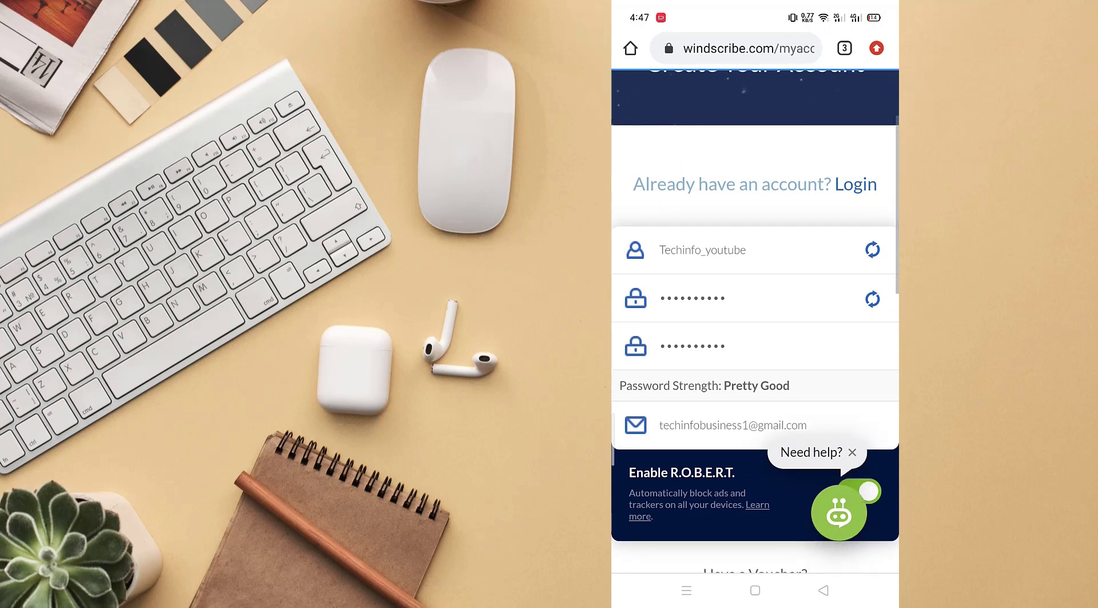
pyautogui.moveTo(755, 9); pyautogui.dragTo(755, 343)
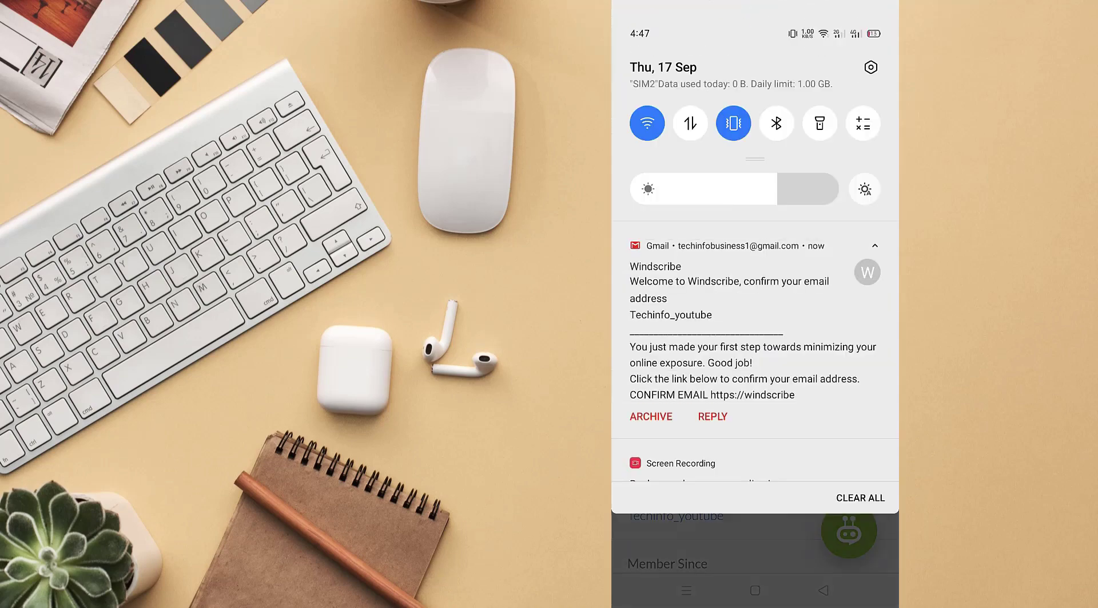
# - Open Windscribe's welcome email in Gmail and follow its Confirm Email link
pyautogui.click(822, 332)
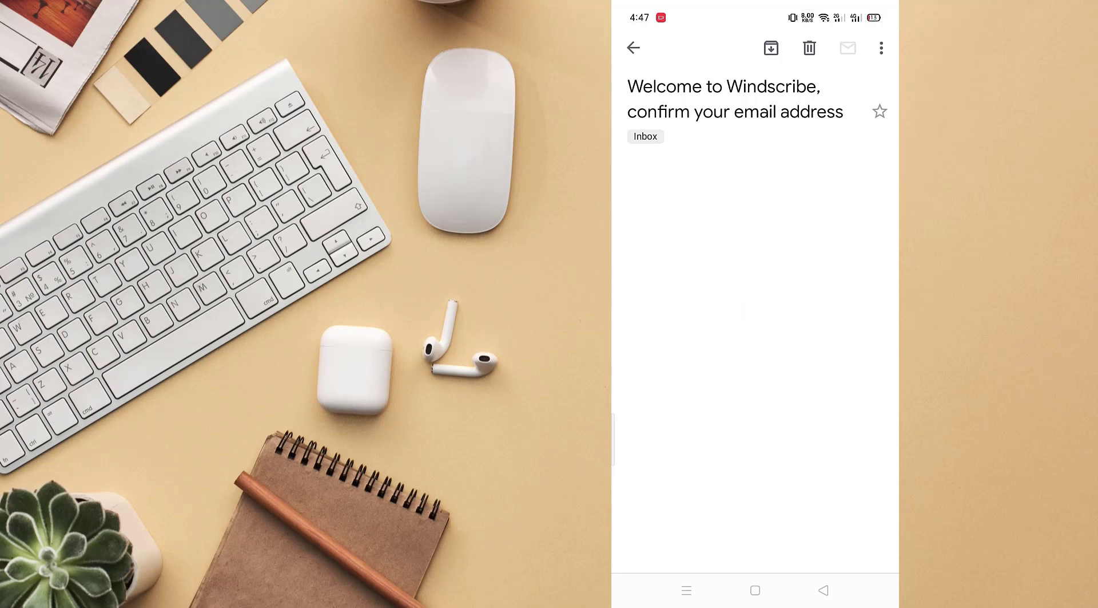
pyautogui.scroll(-2, 756, 286)
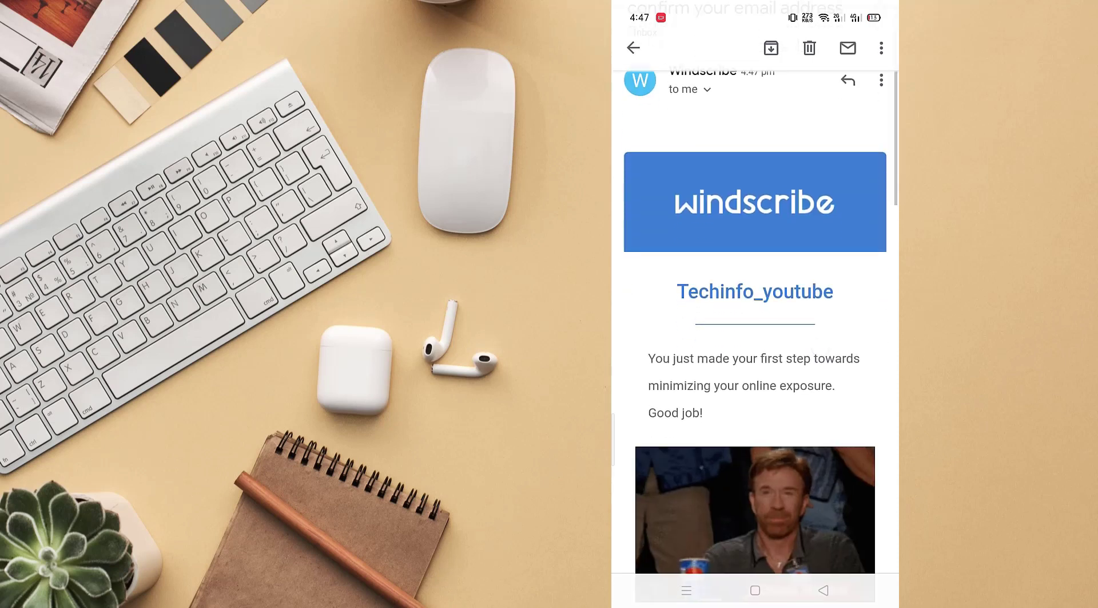
pyautogui.scroll(-3, 755, 343)
pyautogui.scroll(-2, 755, 344)
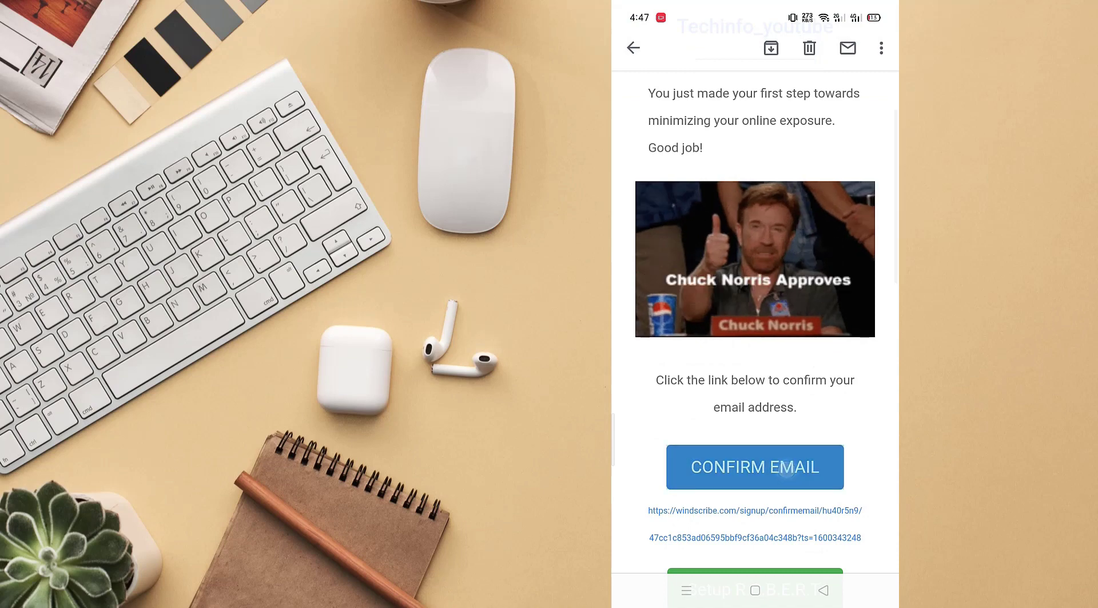
pyautogui.click(787, 468)
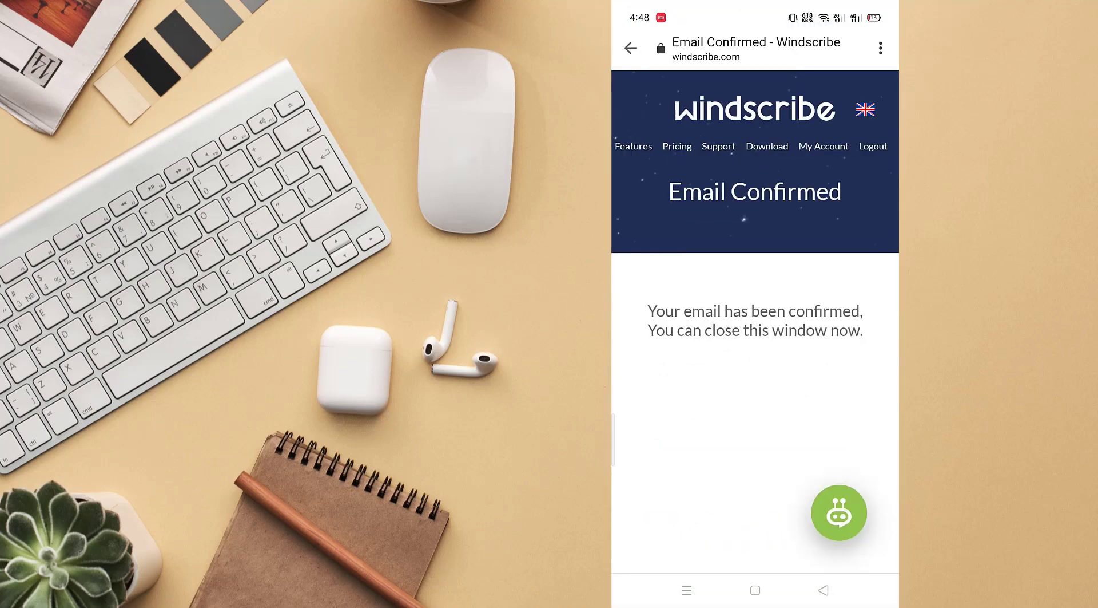
# - Refresh the windscribe.com/myaccount page in Chrome to show the 10GB Free account status
pyautogui.click(755, 590)
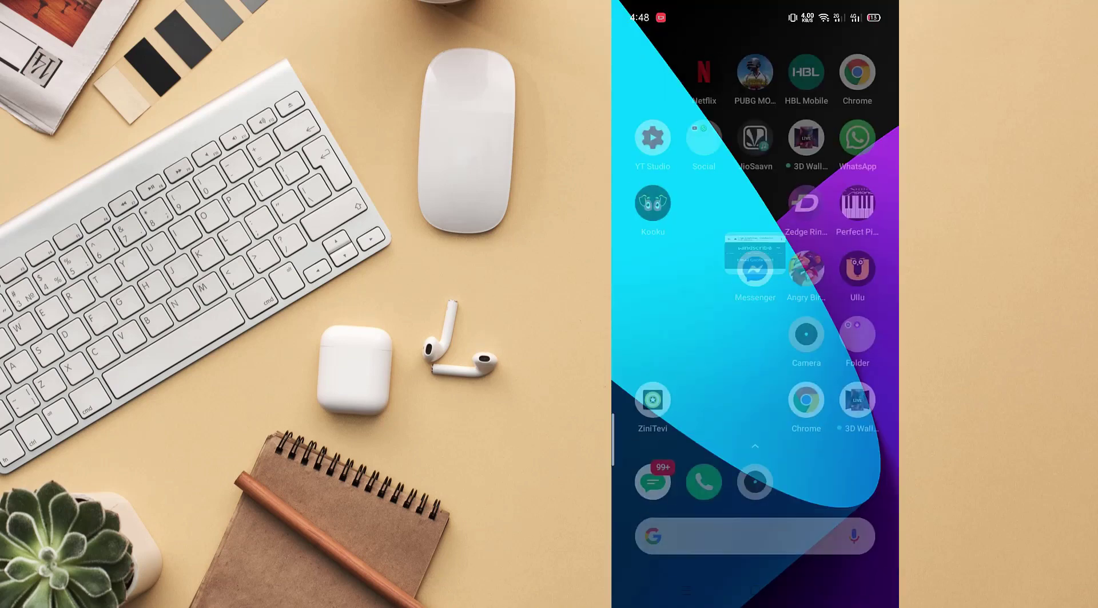
pyautogui.click(810, 406)
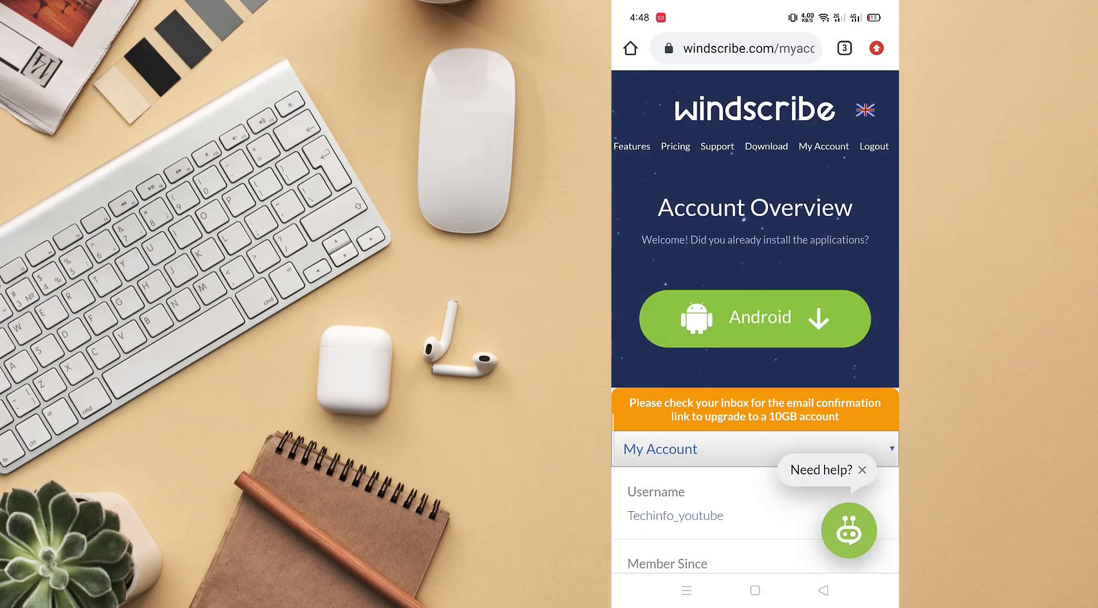
pyautogui.moveTo(861, 276)
pyautogui.mouseDown()
pyautogui.moveTo(851, 449)
pyautogui.moveTo(841, 311)
pyautogui.mouseUp()
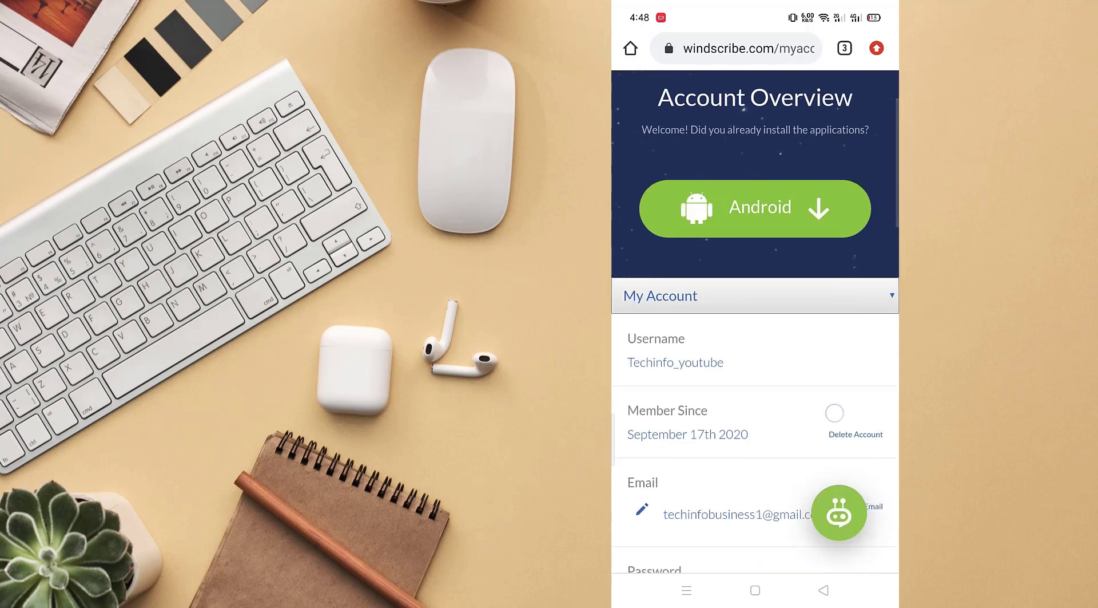
pyautogui.moveTo(834, 413); pyautogui.dragTo(827, 297)
pyautogui.moveTo(822, 436); pyautogui.dragTo(836, 313)
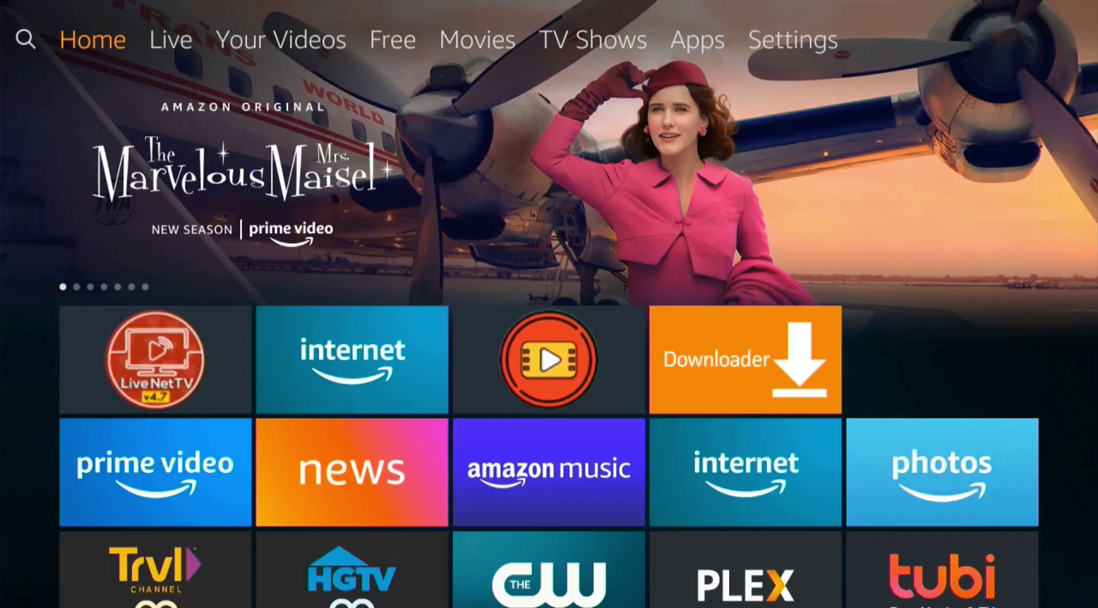
# - Search the Fire TV store for 'Windsc' and pick the Windscribe Vpn suggestion
pyautogui.press('Left')
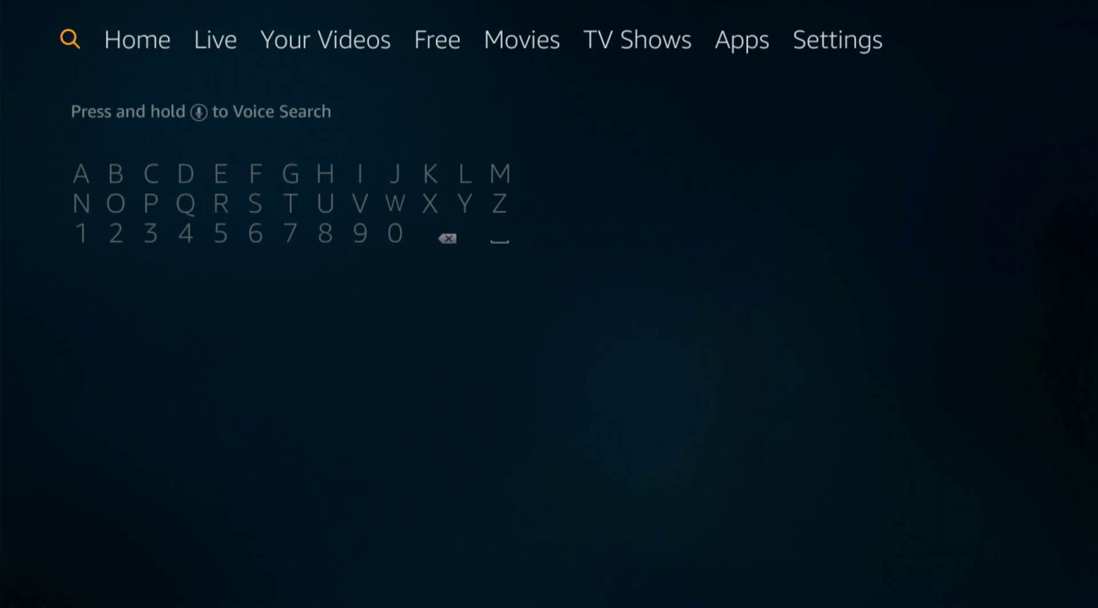
pyautogui.press('Down')
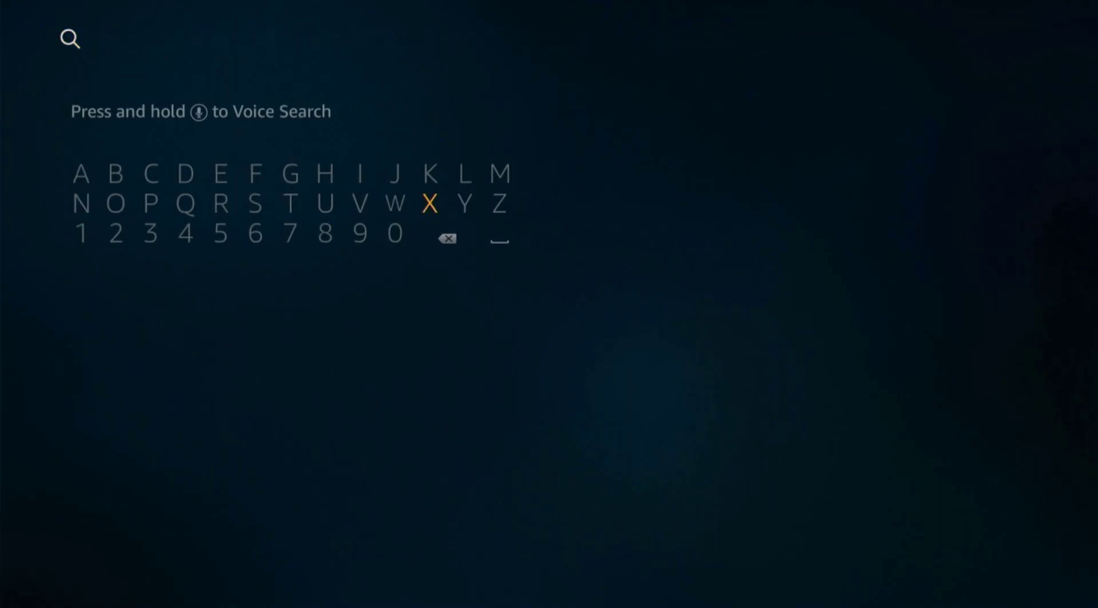
pyautogui.press('Left')
pyautogui.press('Return')
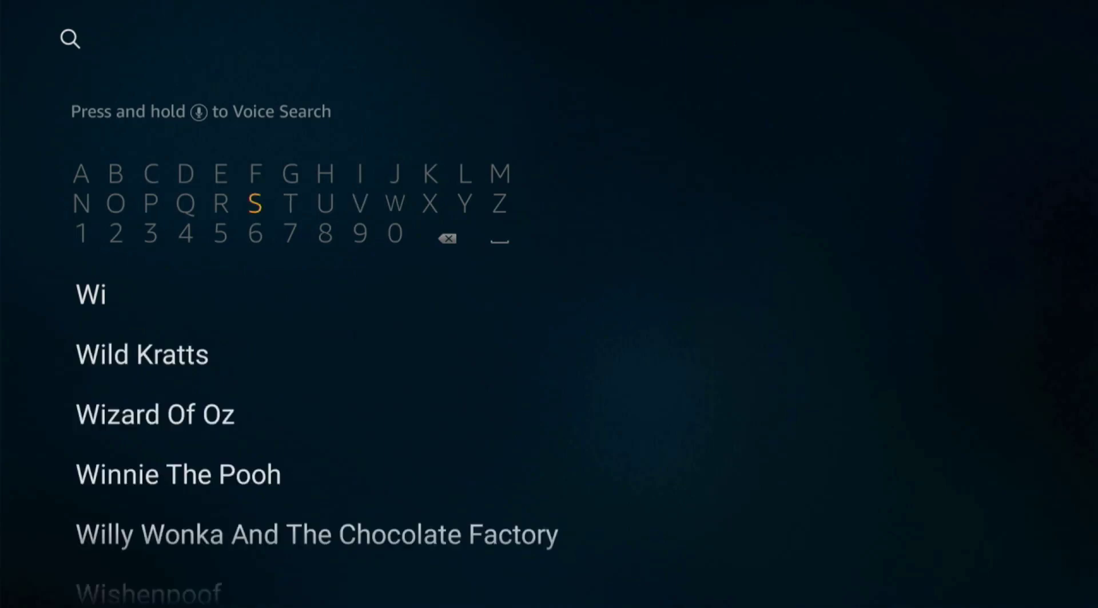
pyautogui.press('Left')
pyautogui.press('Left')
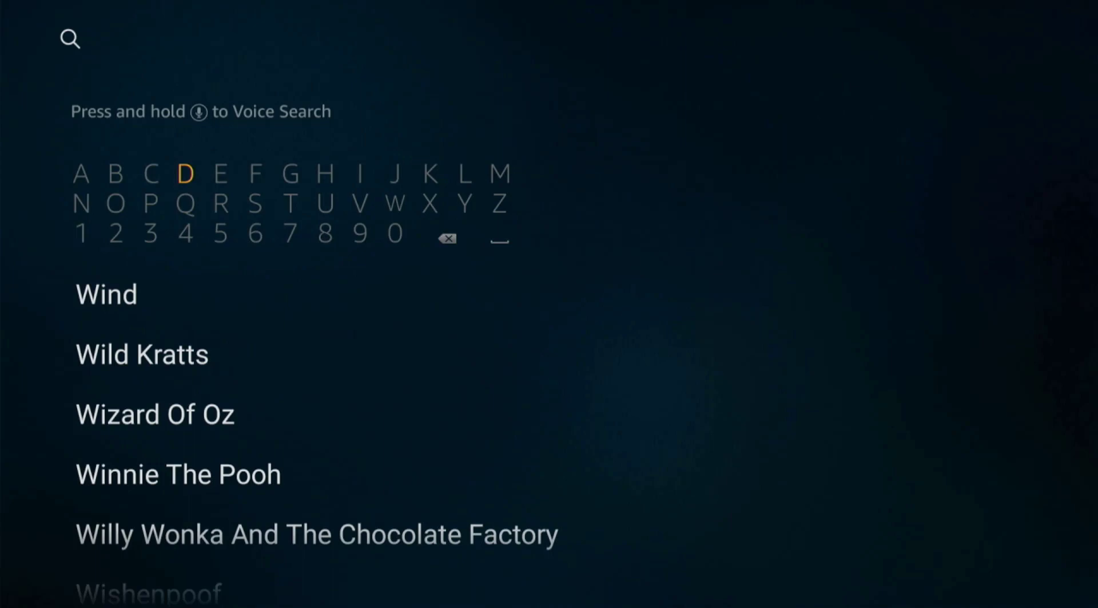
pyautogui.press('Down')
pyautogui.press('Left')
pyautogui.press('Left')
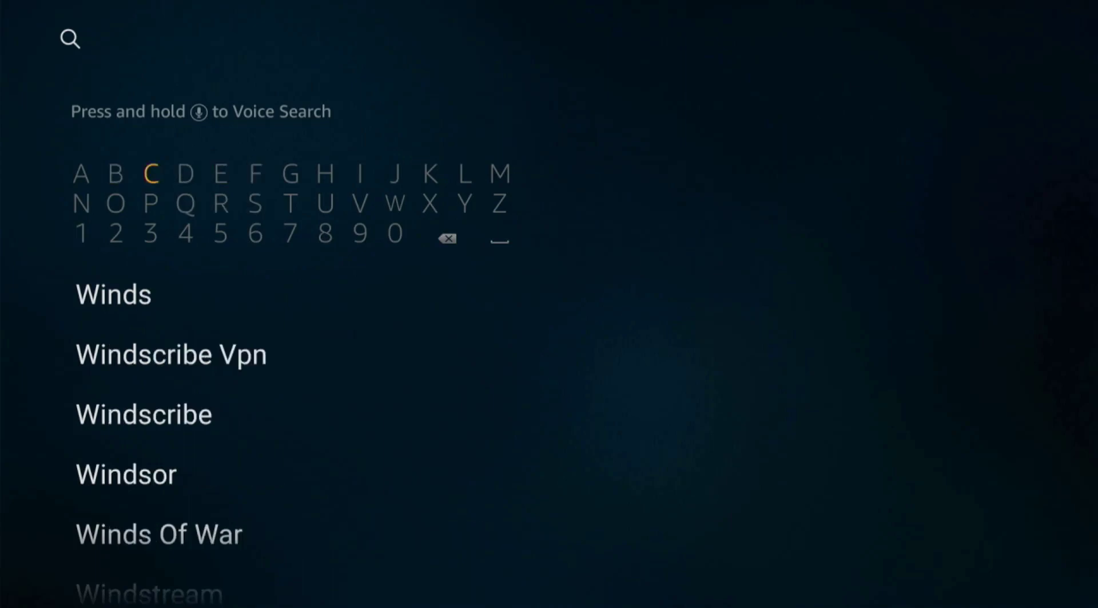
pyautogui.press('Down')
pyautogui.press('Down')
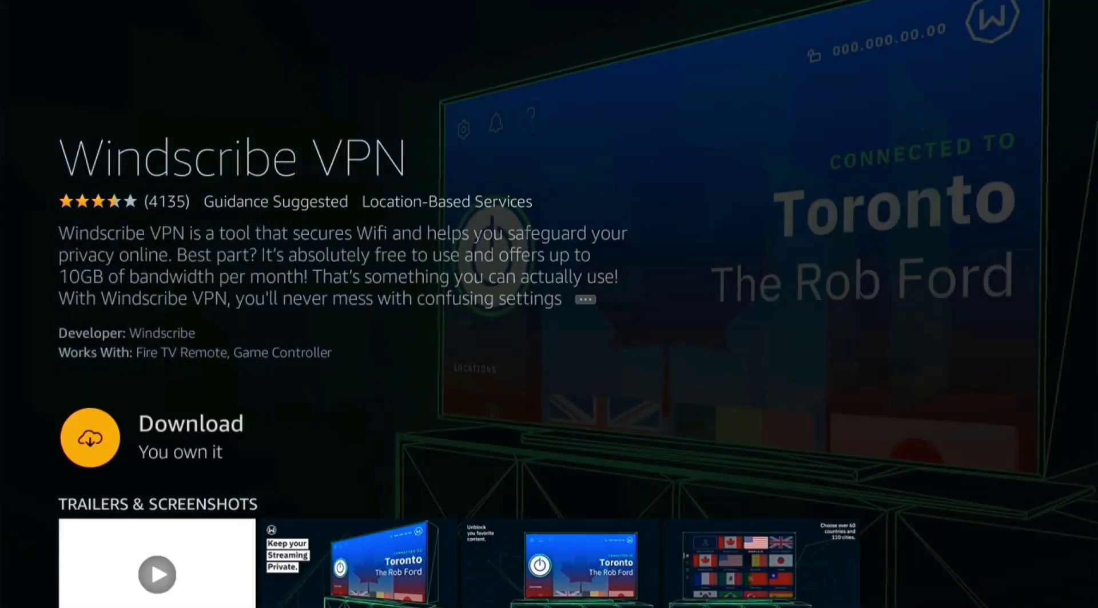
# - Download and install Windscribe VPN, then launch it to its login screen
pyautogui.press('Return')
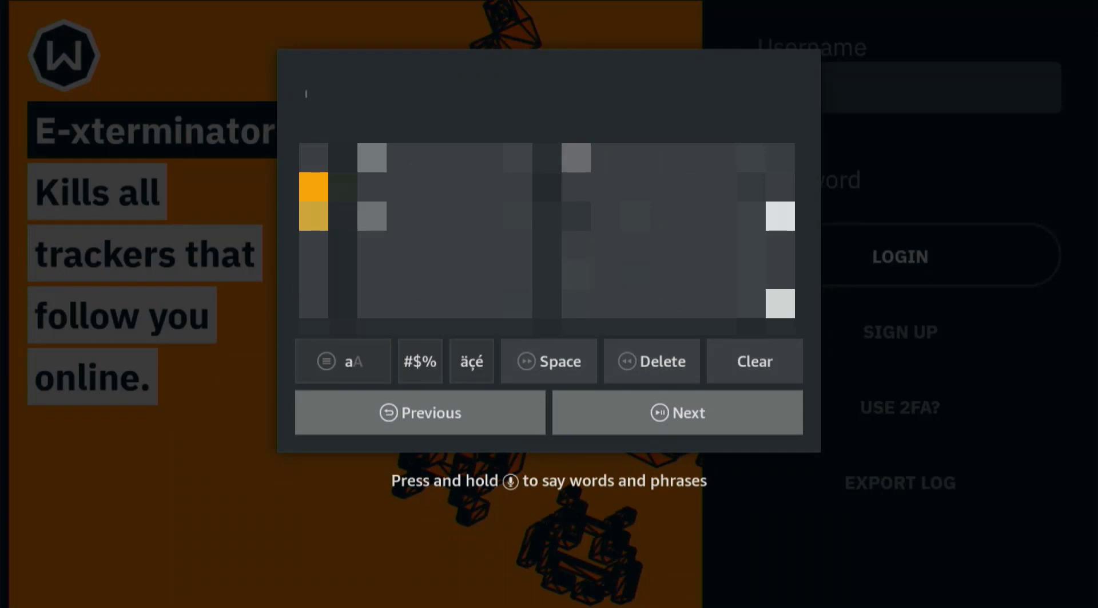
# - Enter the account username on the on-screen keyboard and begin entering the password
pyautogui.press('Return')
pyautogui.press('Left')
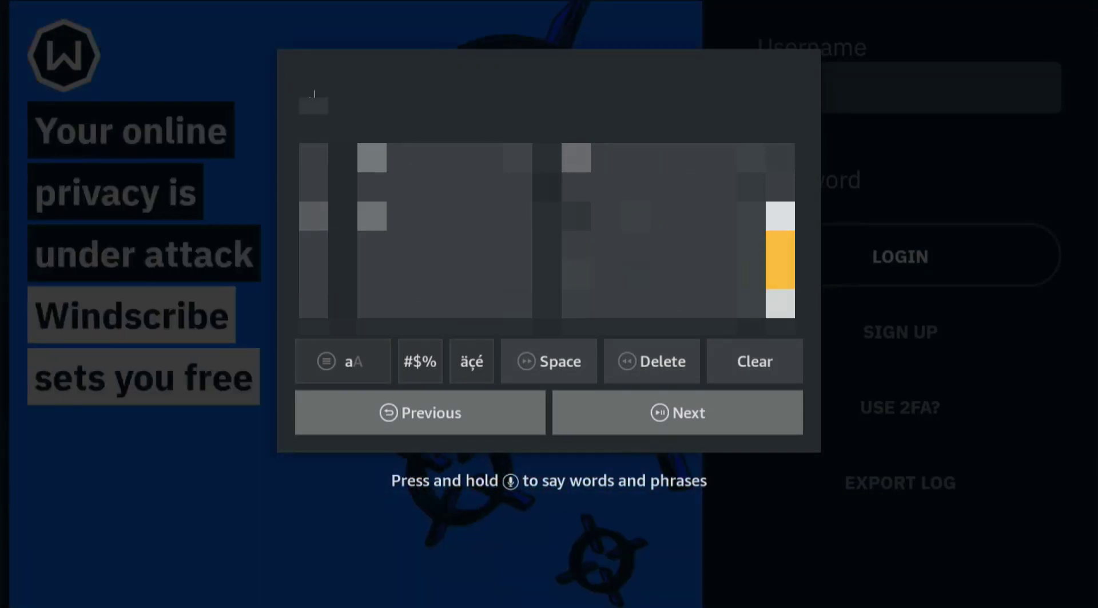
pyautogui.press('Up')
pyautogui.press('Left')
pyautogui.press('Right')
pyautogui.press('Right')
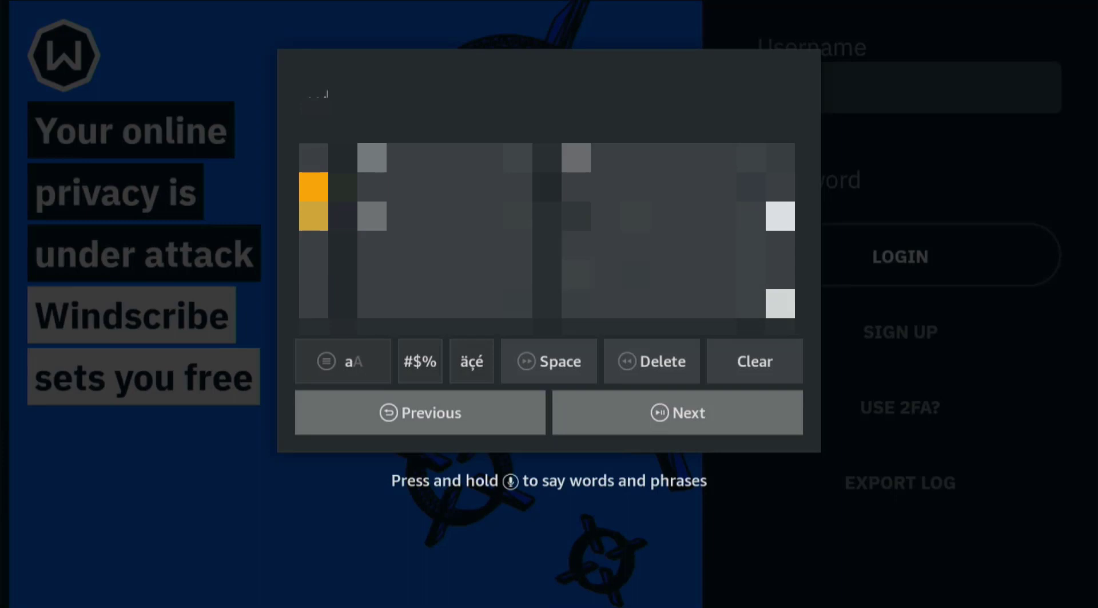
pyautogui.press('Down')
pyautogui.press('Right')
pyautogui.press('Right')
pyautogui.press('Right')
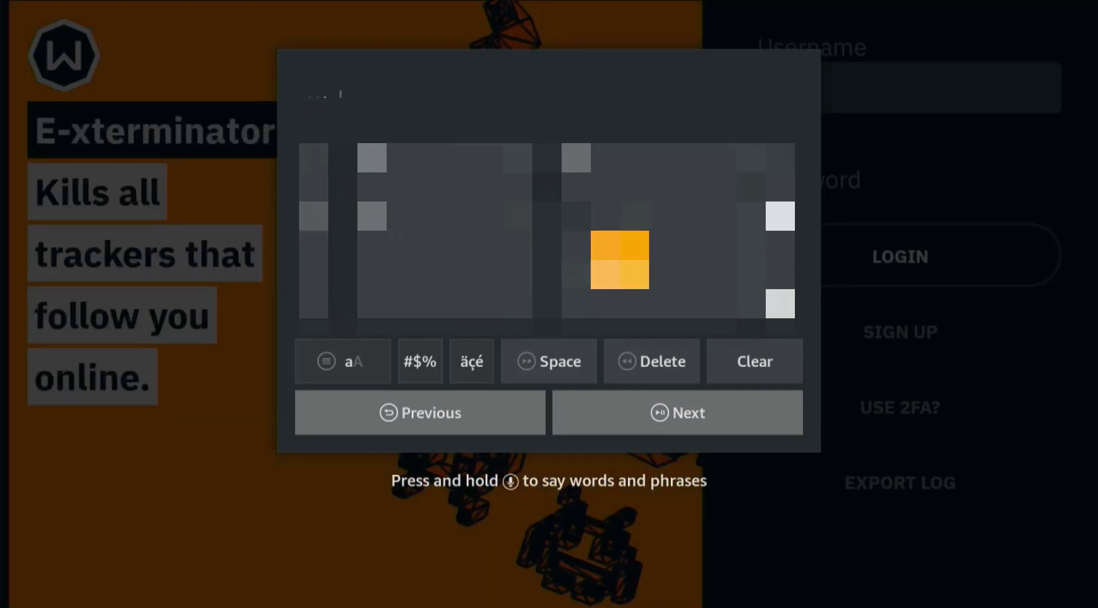
pyautogui.press('Up')
pyautogui.press('Left')
pyautogui.press('Return')
pyautogui.press('Right')
pyautogui.press('Right')
pyautogui.press('Down')
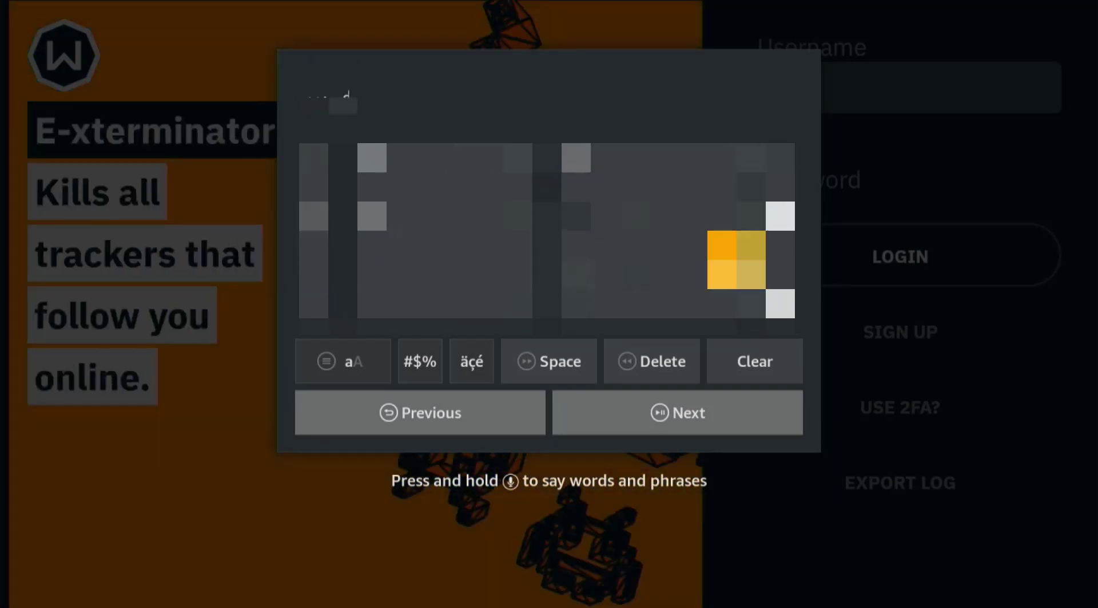
pyautogui.press('Up')
pyautogui.press('Right')
pyautogui.press('Right')
pyautogui.press('Right')
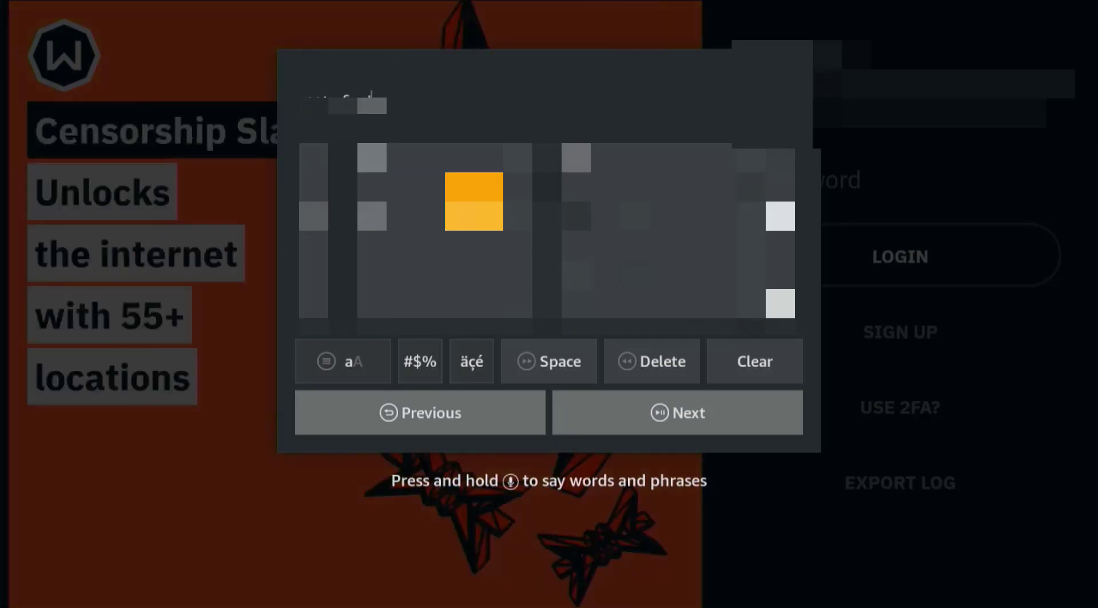
pyautogui.press('Down')
pyautogui.press('Down')
pyautogui.press('Down')
pyautogui.press('Right')
pyautogui.press('Return')
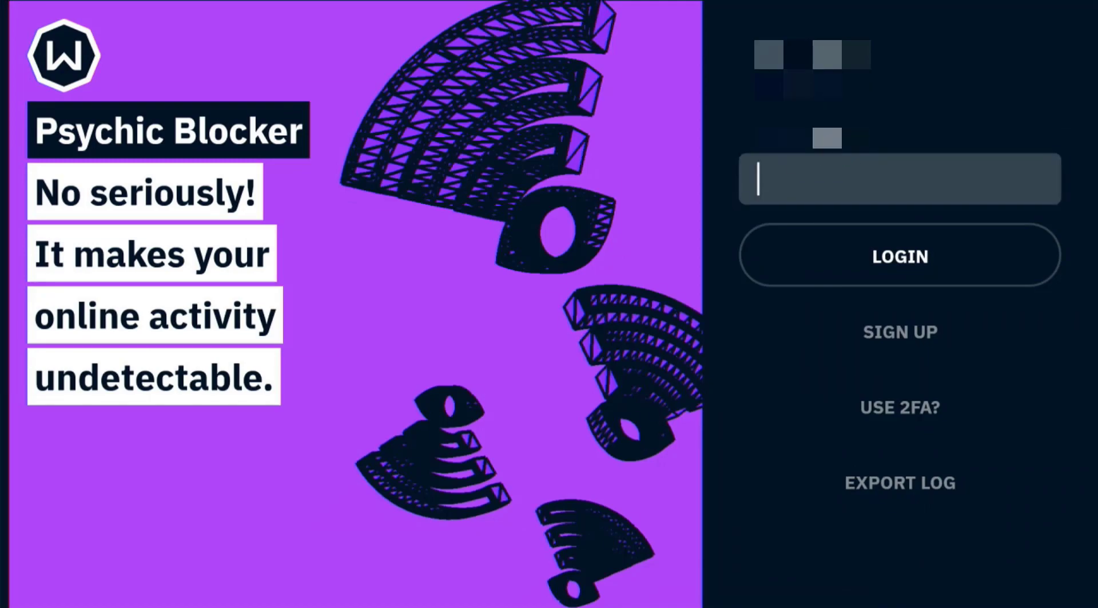
pyautogui.press('Return')
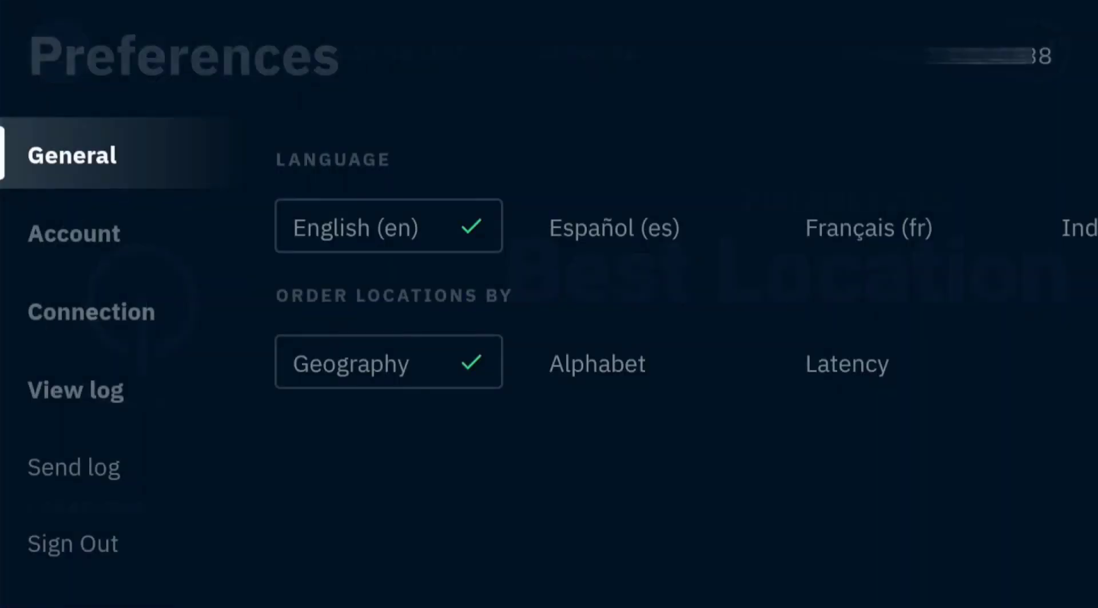
# - Set split routing to Exclusive in Windscribe's Connection preferences
pyautogui.press('Down')
pyautogui.press('Down')
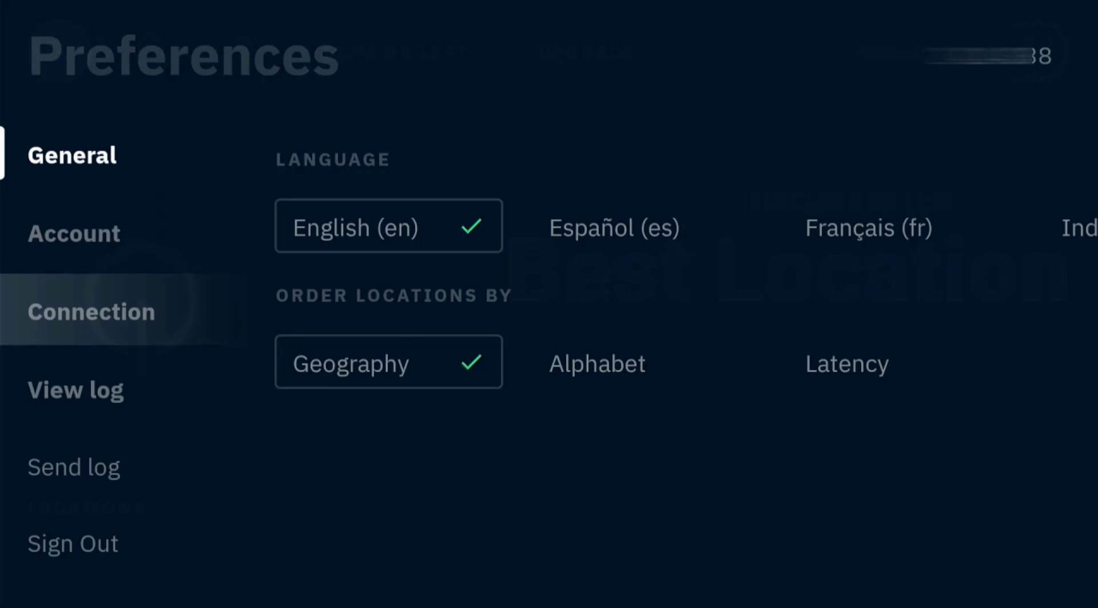
pyautogui.press('Return')
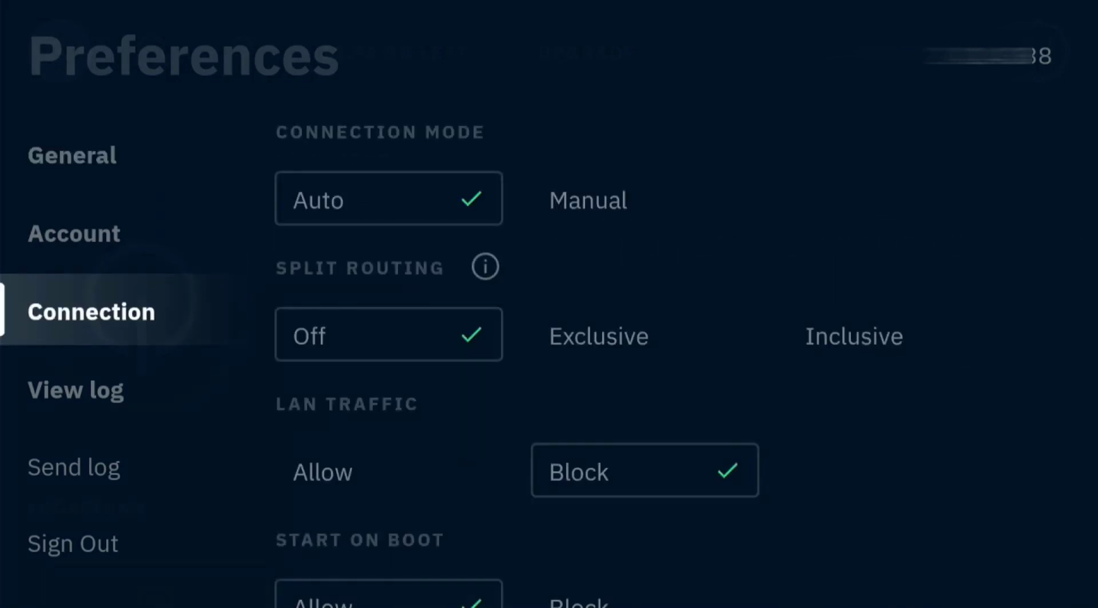
pyautogui.press('Right')
pyautogui.press('Right')
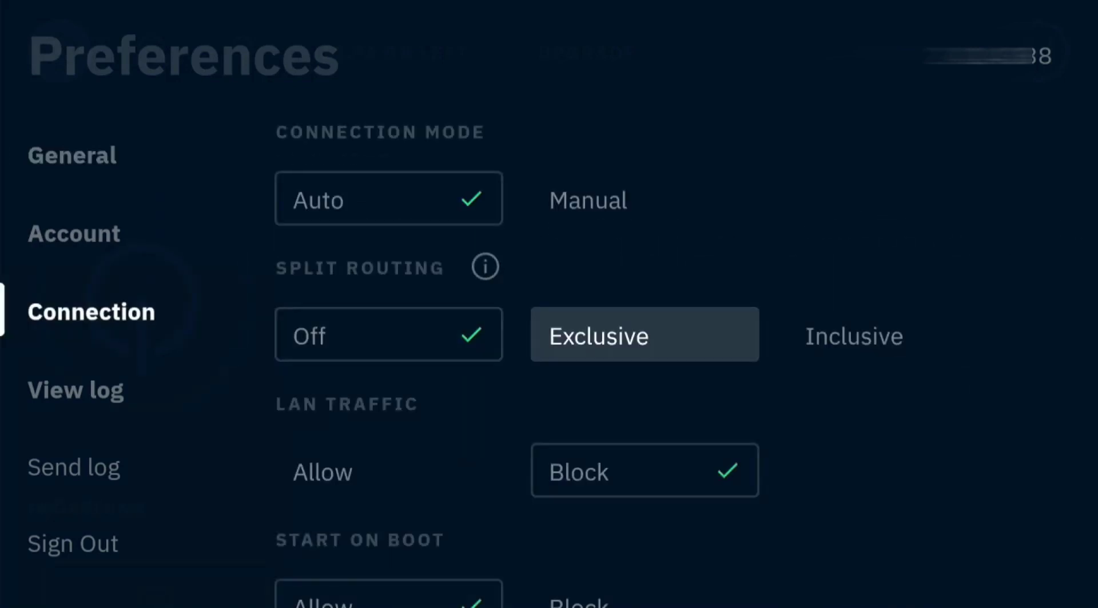
pyautogui.press('Return')
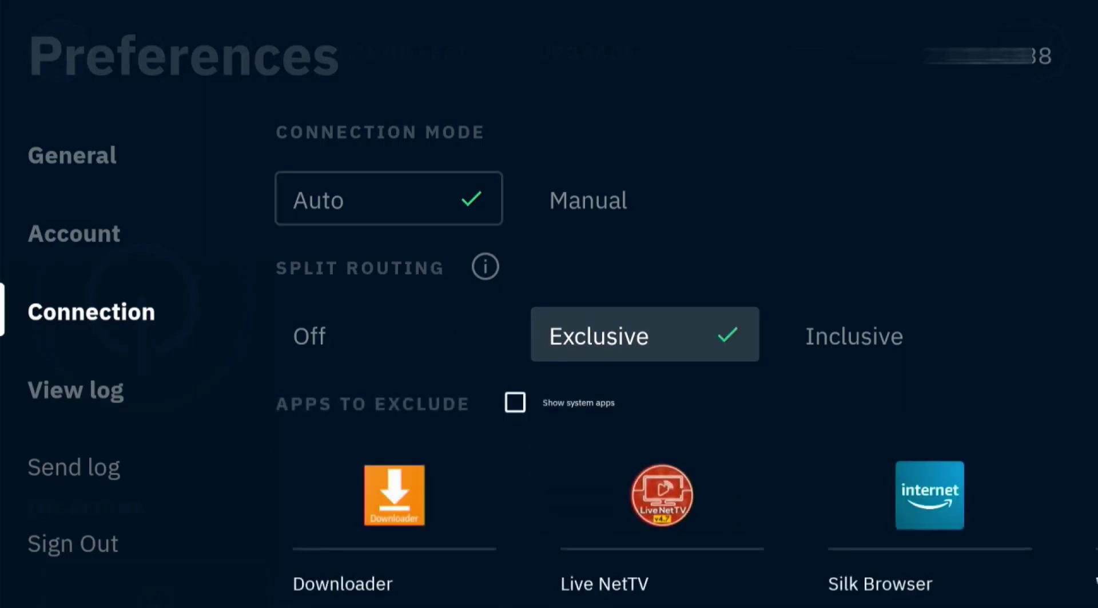
# - Show system apps and add Prime Video to the apps excluded from the VPN
pyautogui.press('Down')
pyautogui.press('Down')
pyautogui.press('Right')
pyautogui.press('Right')
pyautogui.press('Right')
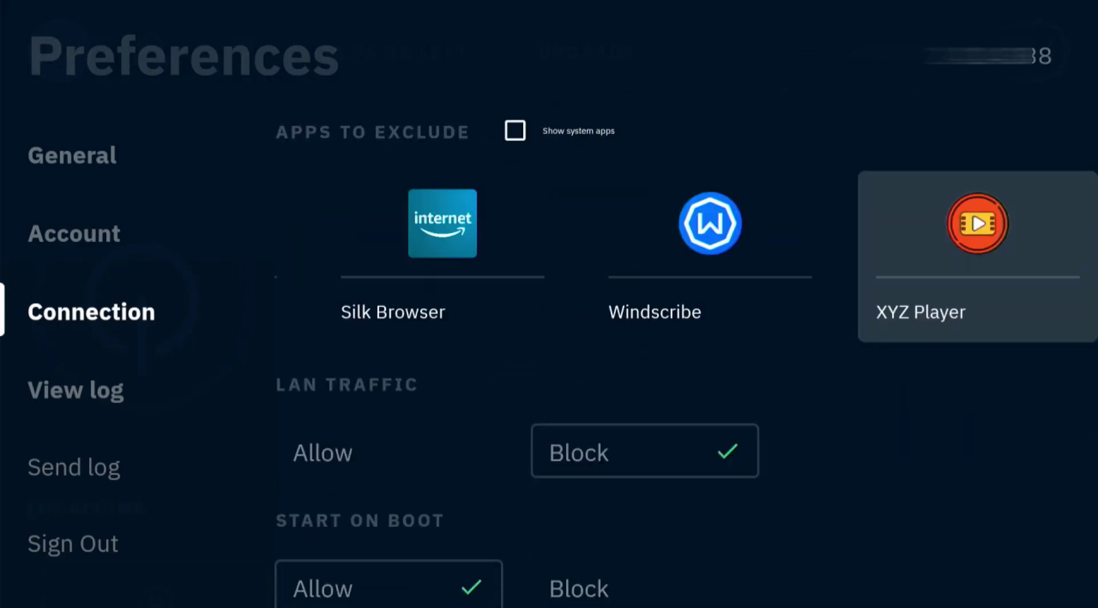
pyautogui.press('Left')
pyautogui.press('Left')
pyautogui.press('Left')
pyautogui.press('Left')
pyautogui.press('Up')
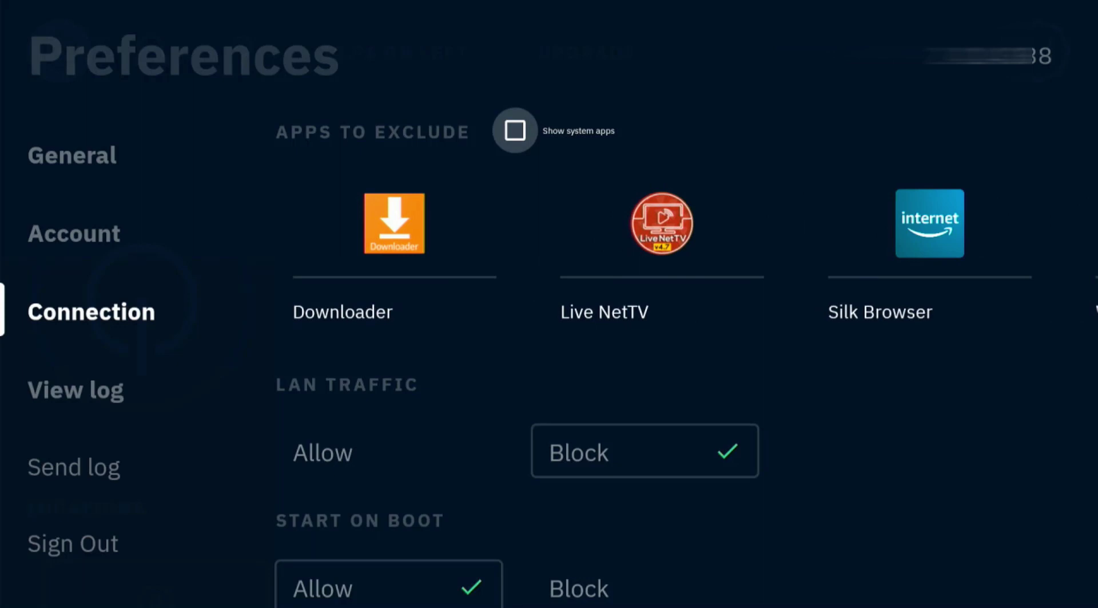
pyautogui.press('Return')
pyautogui.press('Down')
pyautogui.press('Right')
pyautogui.press('Right')
pyautogui.press('Right')
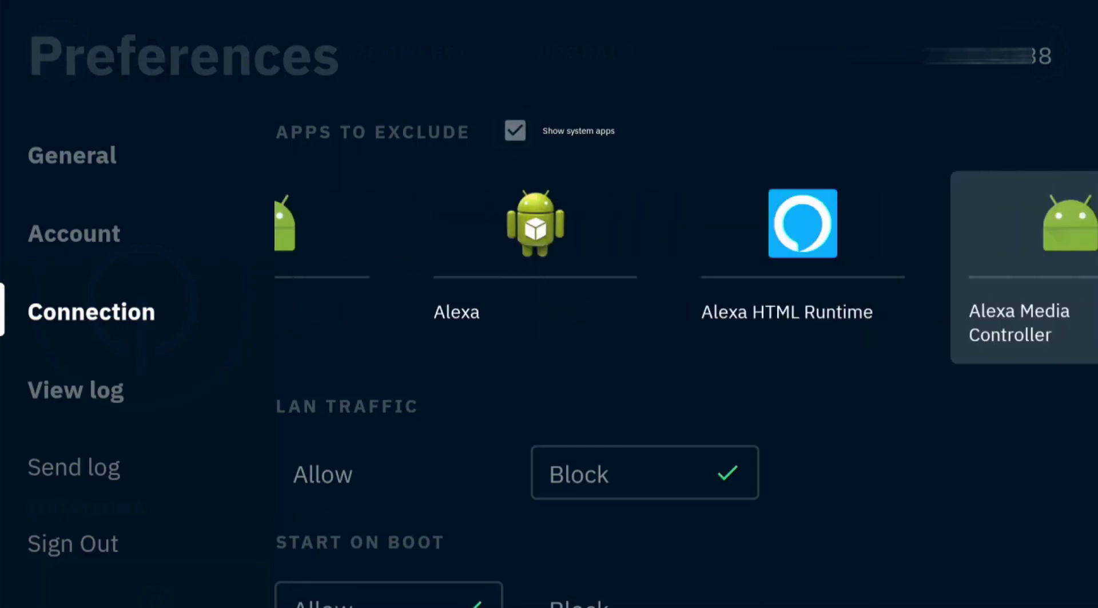
pyautogui.press('Right')
pyautogui.press('Right')
pyautogui.press('Right')
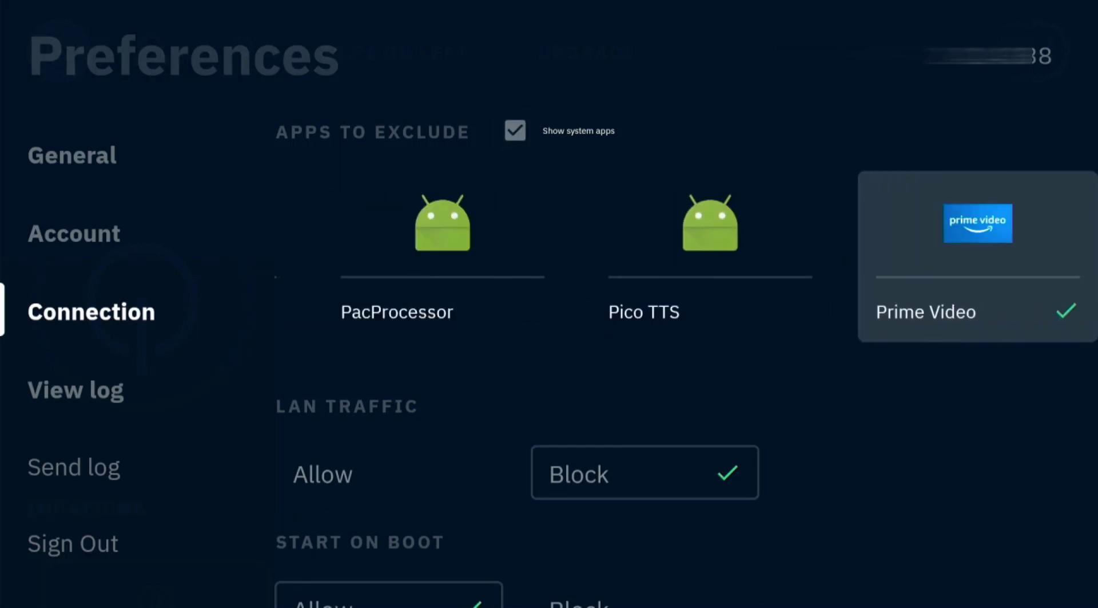
# - Move past the LAN traffic and start-on-boot options to leave Preferences
pyautogui.press('Down')
pyautogui.press('Left')
pyautogui.press('Down')
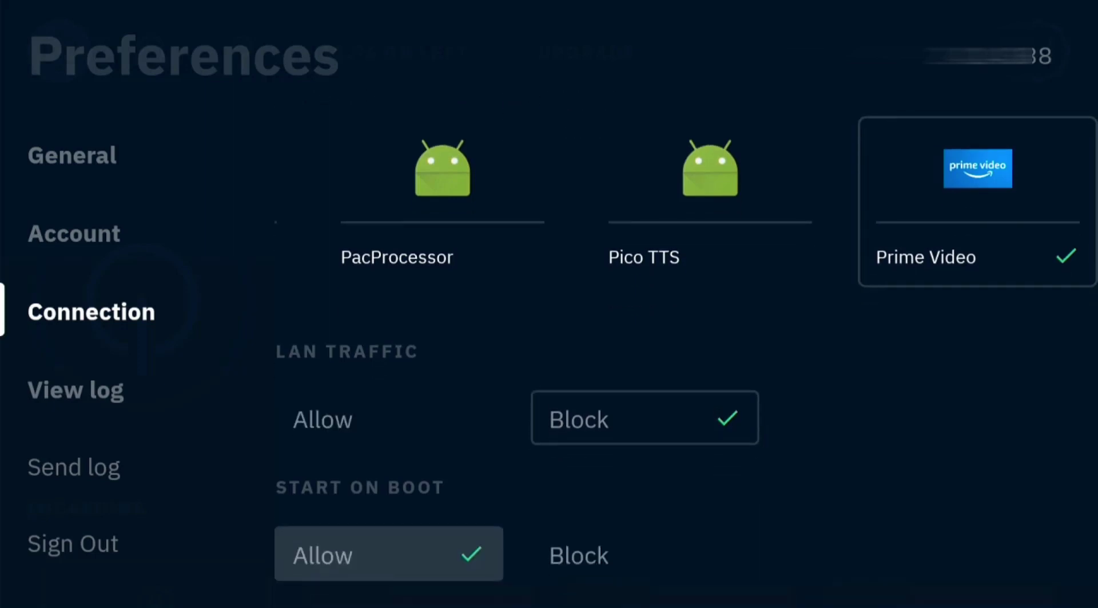
pyautogui.press('Left')
# - Return to Windscribe's main screen and open the server Locations grid
pyautogui.press('Escape')
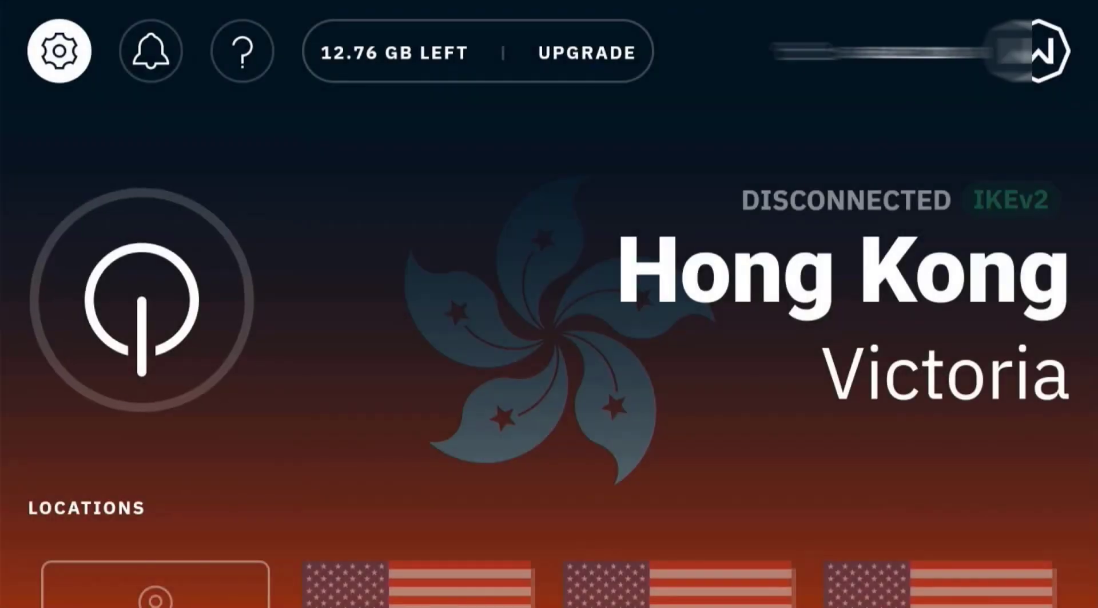
pyautogui.press('Down')
pyautogui.press('Down')
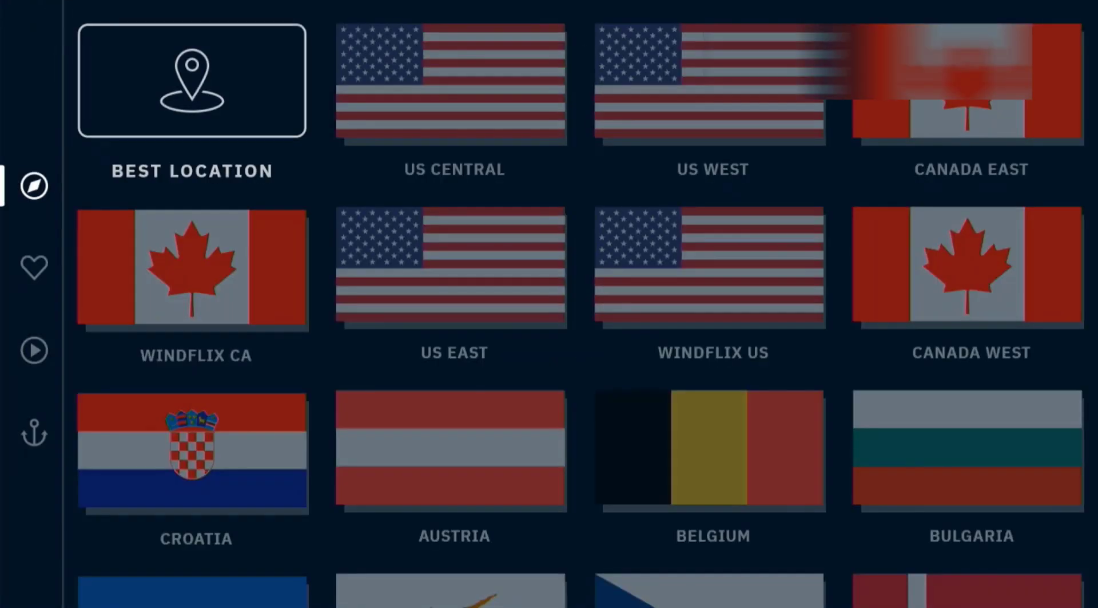
pyautogui.press('Down')
pyautogui.press('Down')
pyautogui.press('Right')
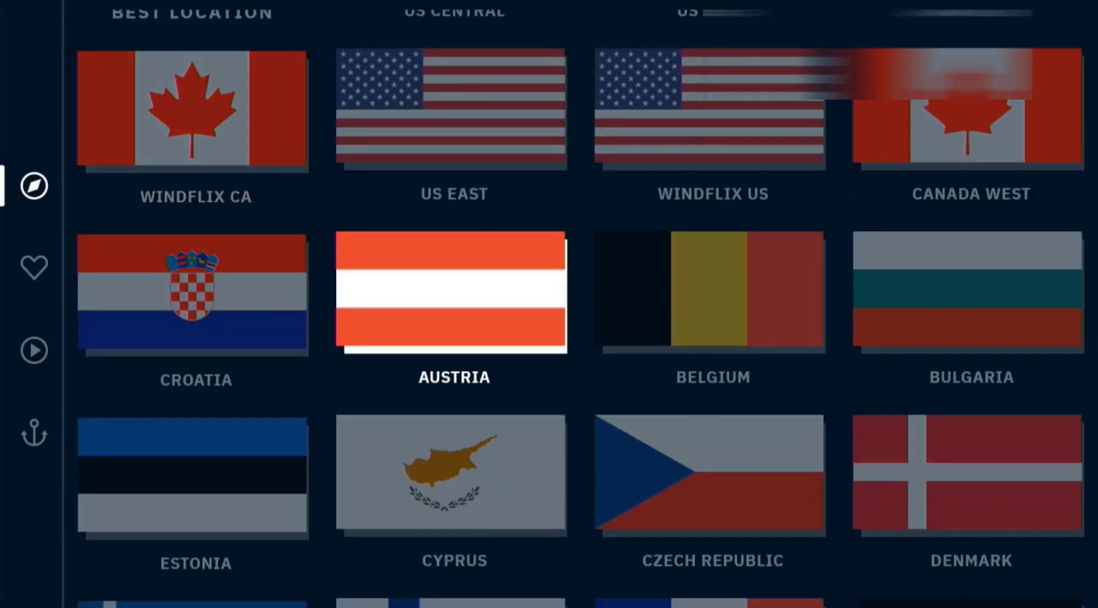
pyautogui.press('Up')
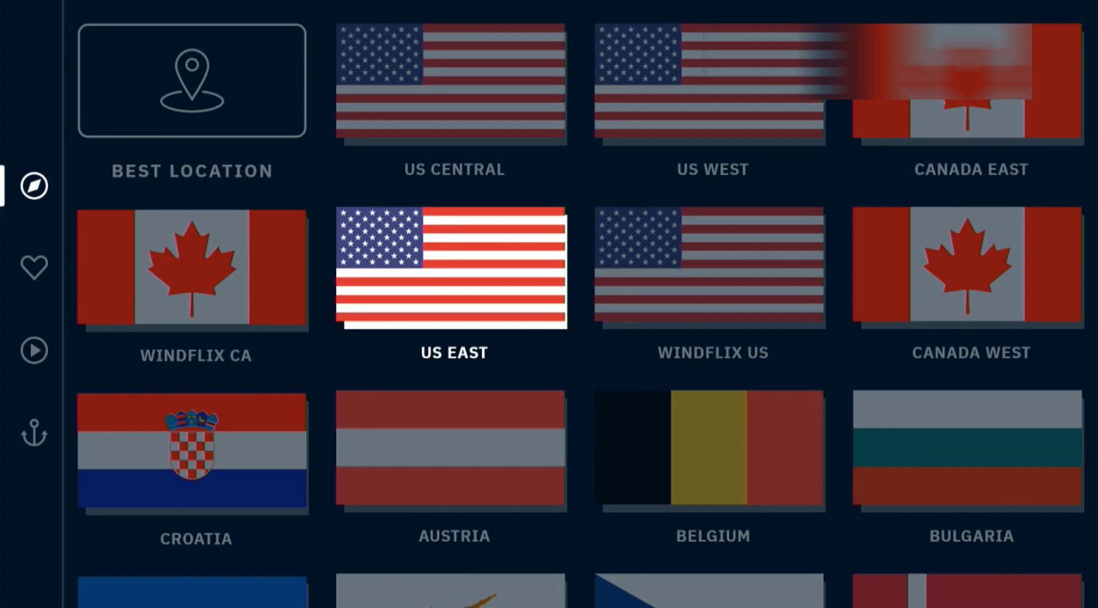
pyautogui.press('Down')
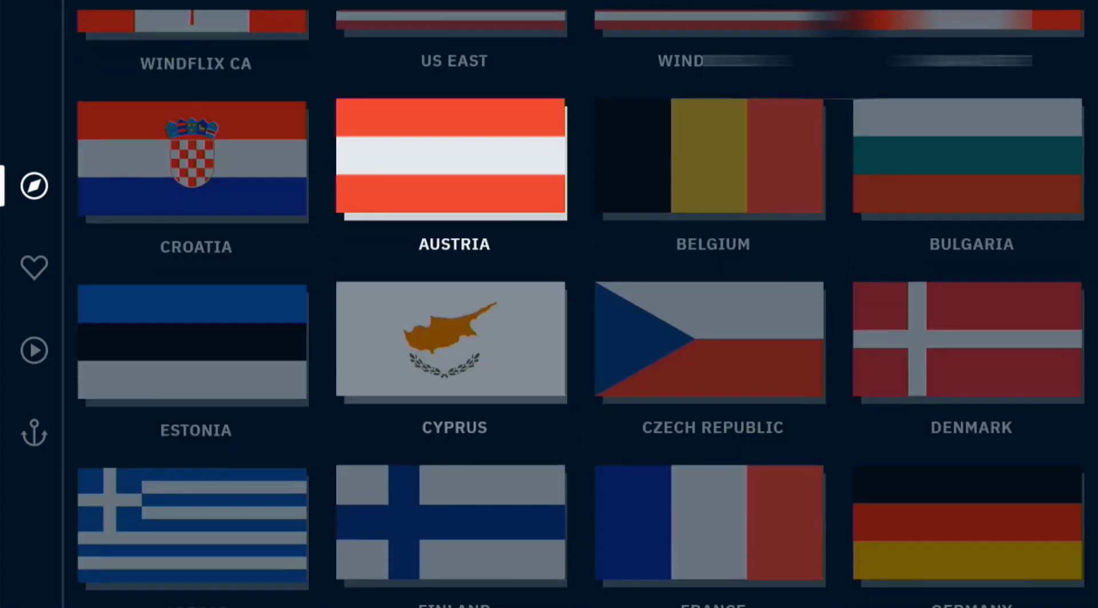
pyautogui.press('Down')
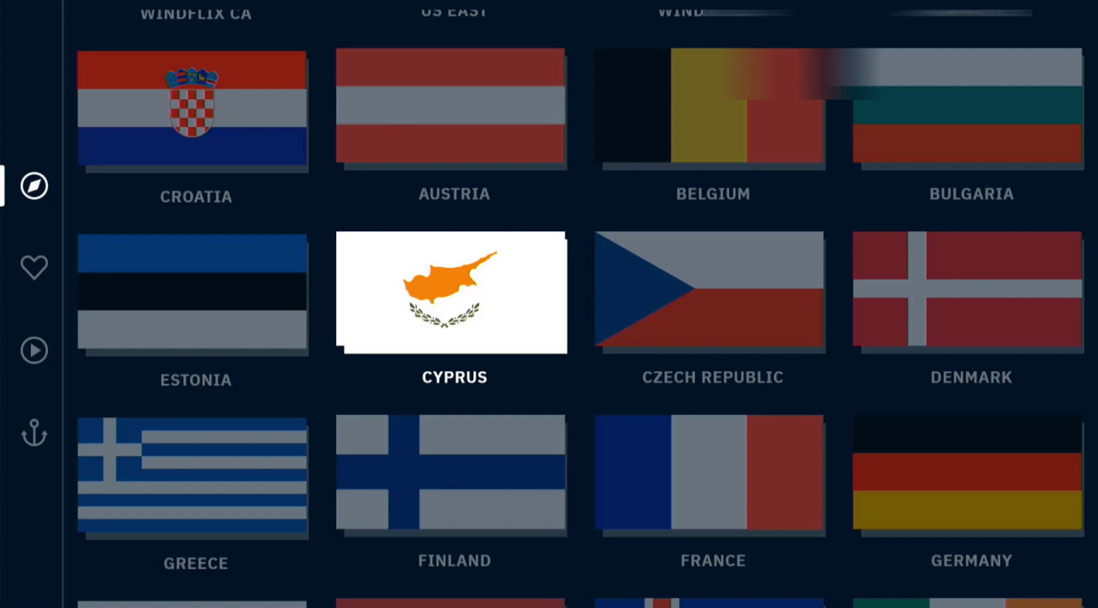
# - Scroll past Norway and Slovakia to Switzerland and open its Zurich server list
pyautogui.press('Down')
pyautogui.press('Down')
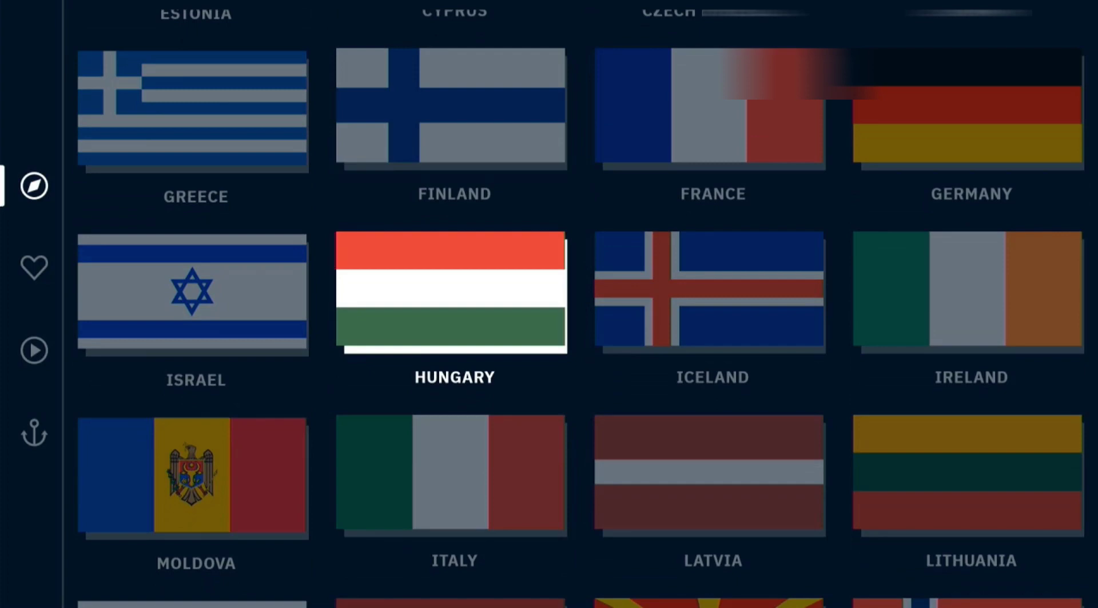
pyautogui.press('Down')
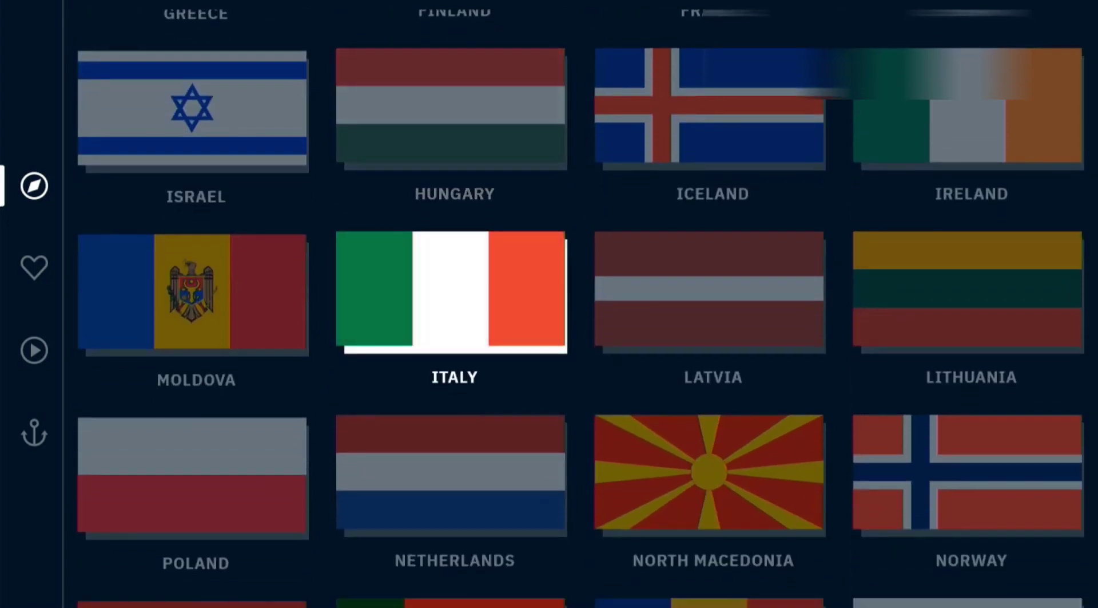
pyautogui.press('Right')
pyautogui.press('Right')
pyautogui.press('Down')
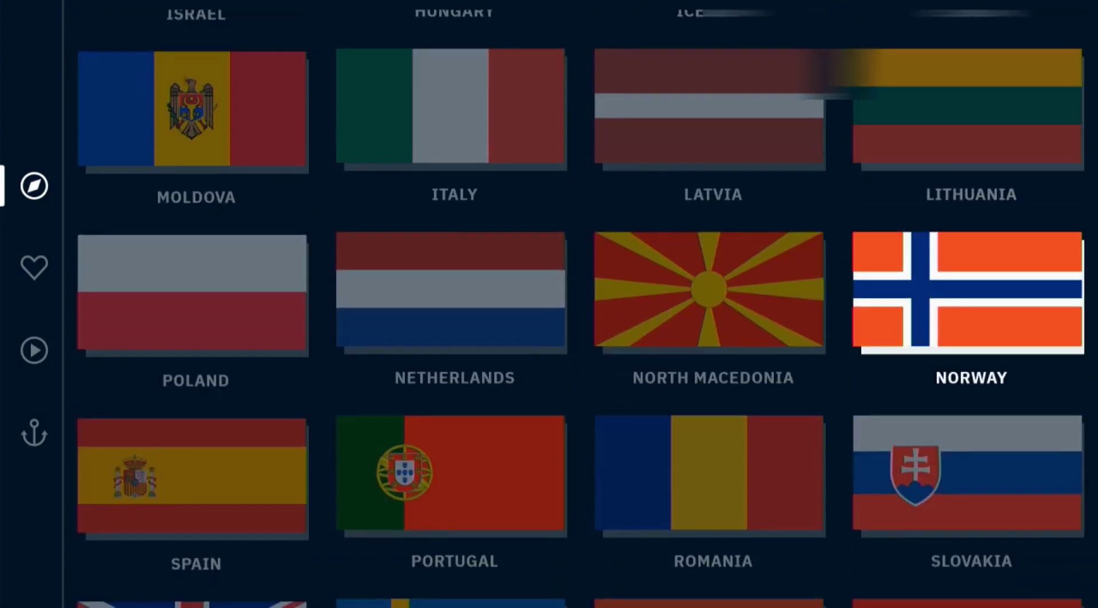
pyautogui.press('Down')
pyautogui.press('Down')
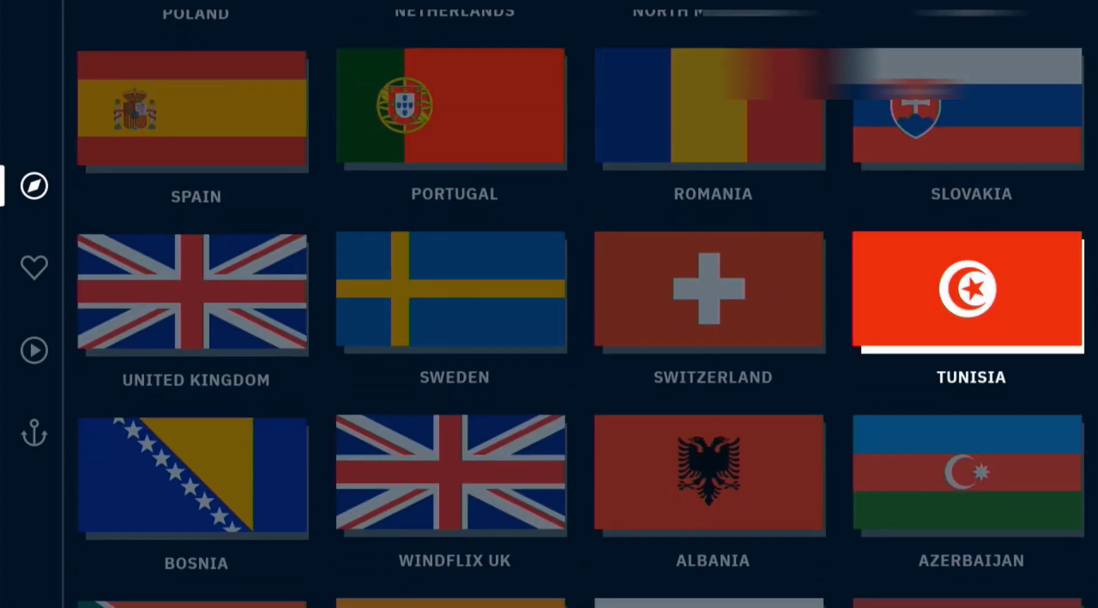
pyautogui.press('Left')
pyautogui.press('Left')
pyautogui.press('Right')
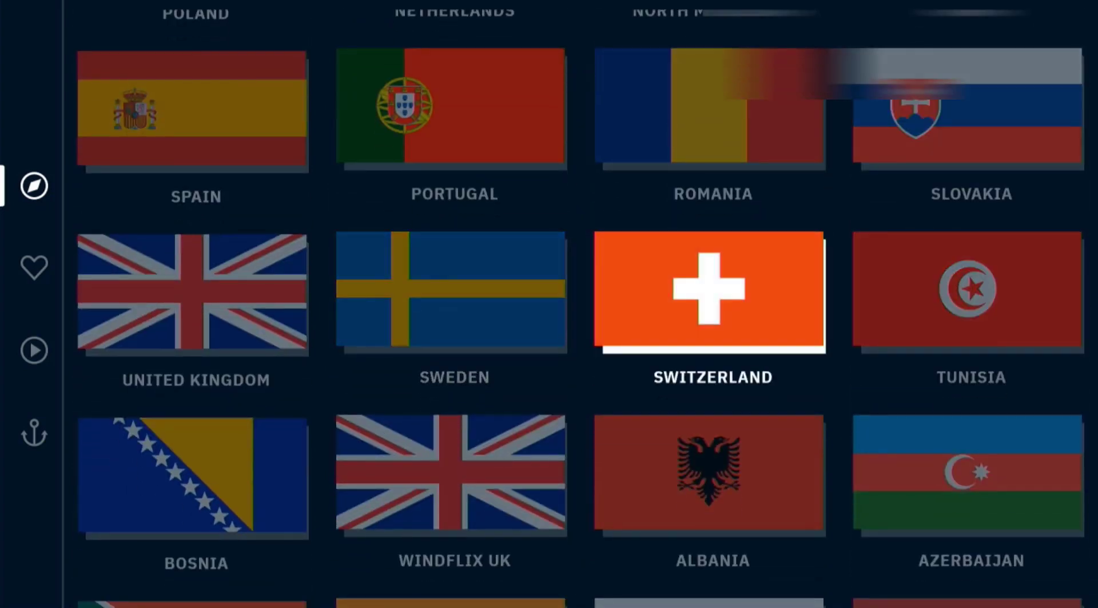
pyautogui.press('Return')
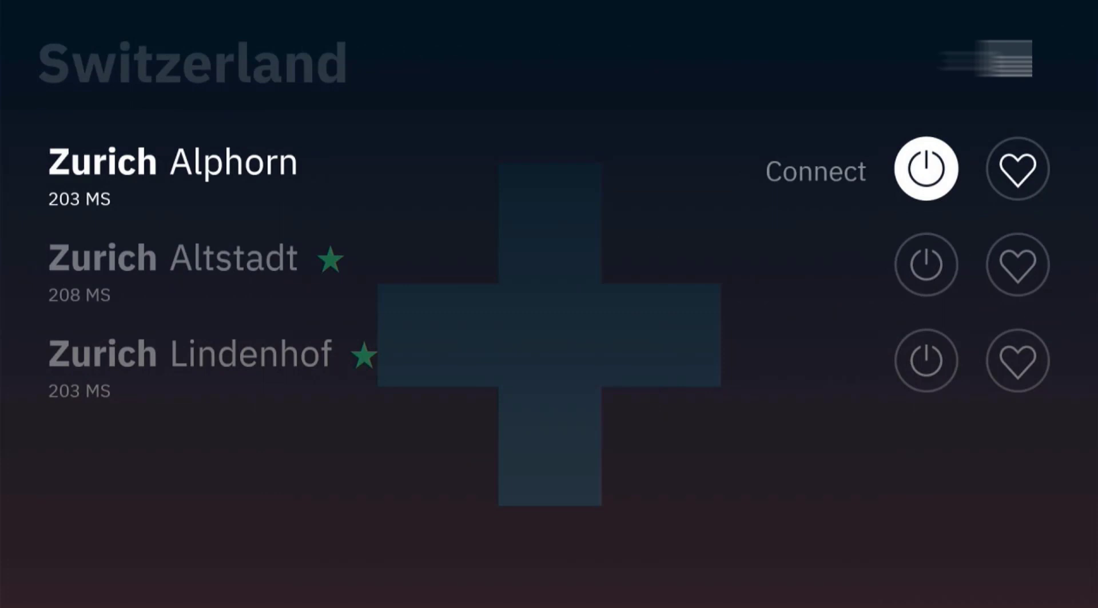
# - Connect to the Zurich Alphorn server and approve the VPN connection request with OK
pyautogui.press('Return')
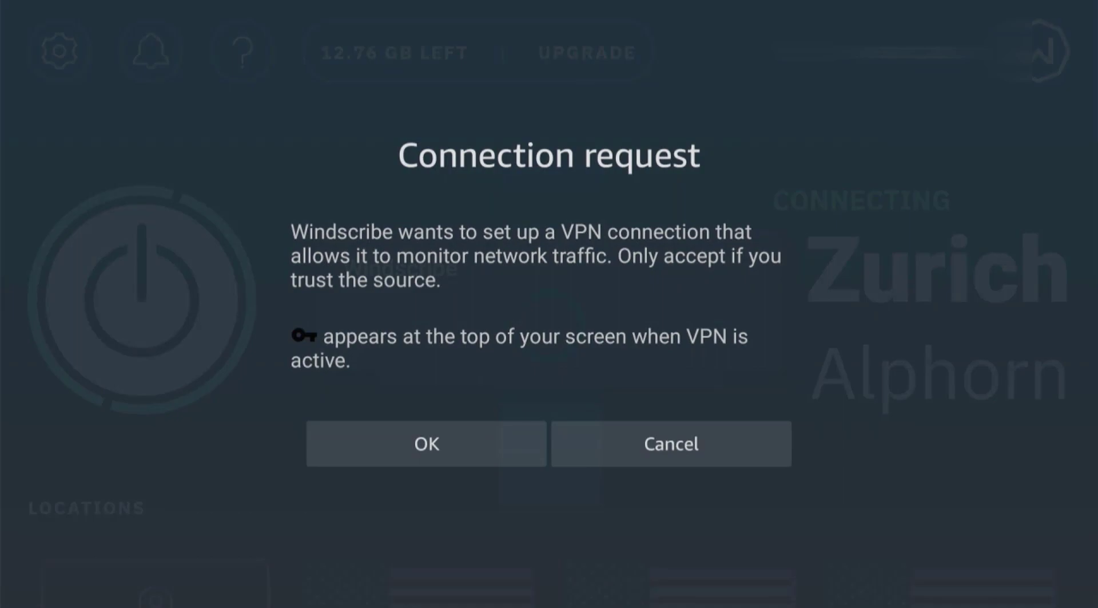
pyautogui.press('Down')
pyautogui.press('Return')
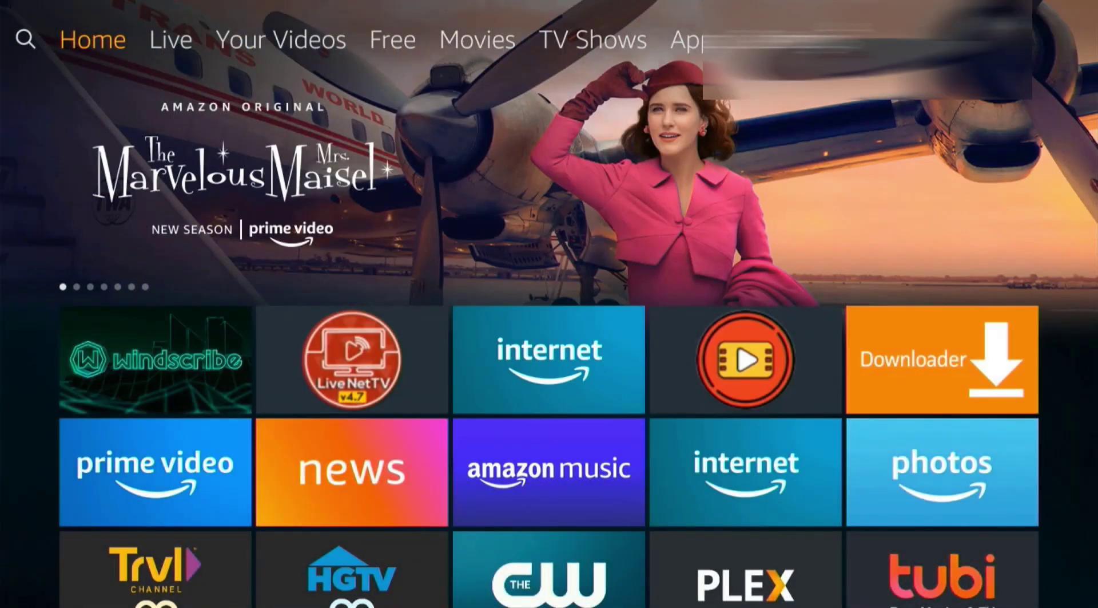
# - In Silk, spell whatismyip.com on the on-screen keyboard and load it to check the IP
pyautogui.press('Right')
pyautogui.press('Right')
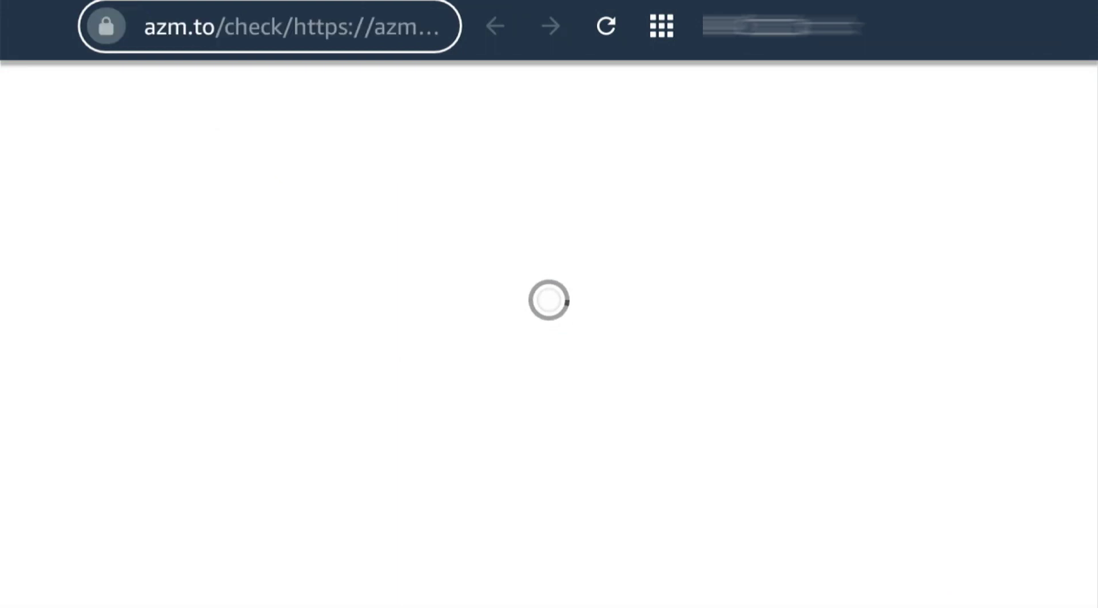
pyautogui.press('Menu')
pyautogui.press('Down')
pyautogui.press('Right')
pyautogui.press('Right')
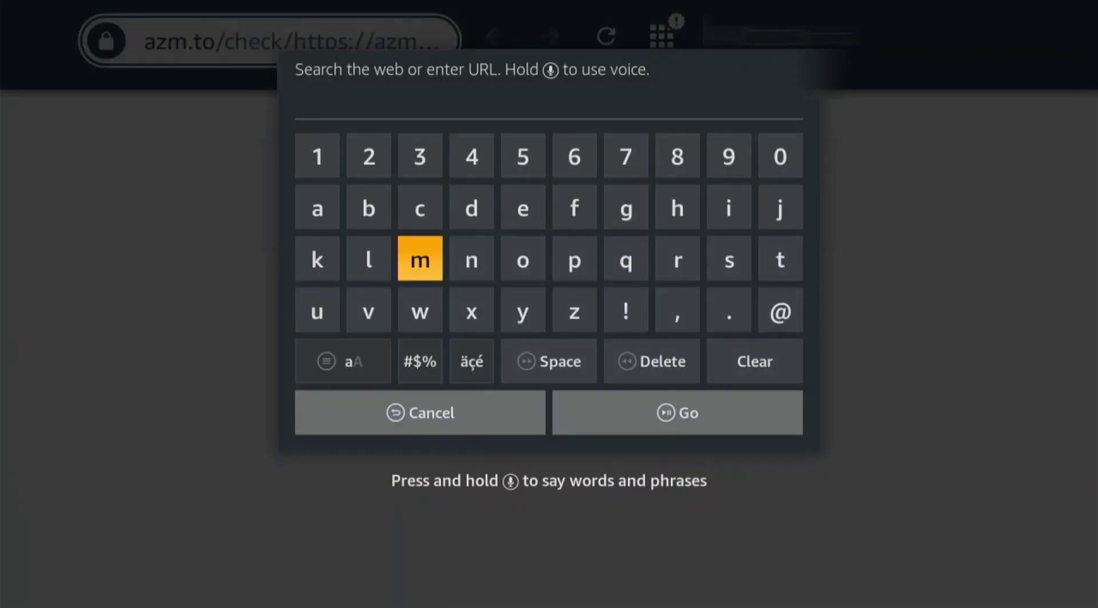
pyautogui.press('Down')
pyautogui.press('Return')
pyautogui.press('Up')
pyautogui.press('Right')
pyautogui.press('Right')
pyautogui.press('Right')
pyautogui.press('Up')
pyautogui.press('Right')
pyautogui.press('Return')
pyautogui.press('Left')
pyautogui.press('Left')
pyautogui.press('Left')
pyautogui.press('Return')
pyautogui.press('Down')
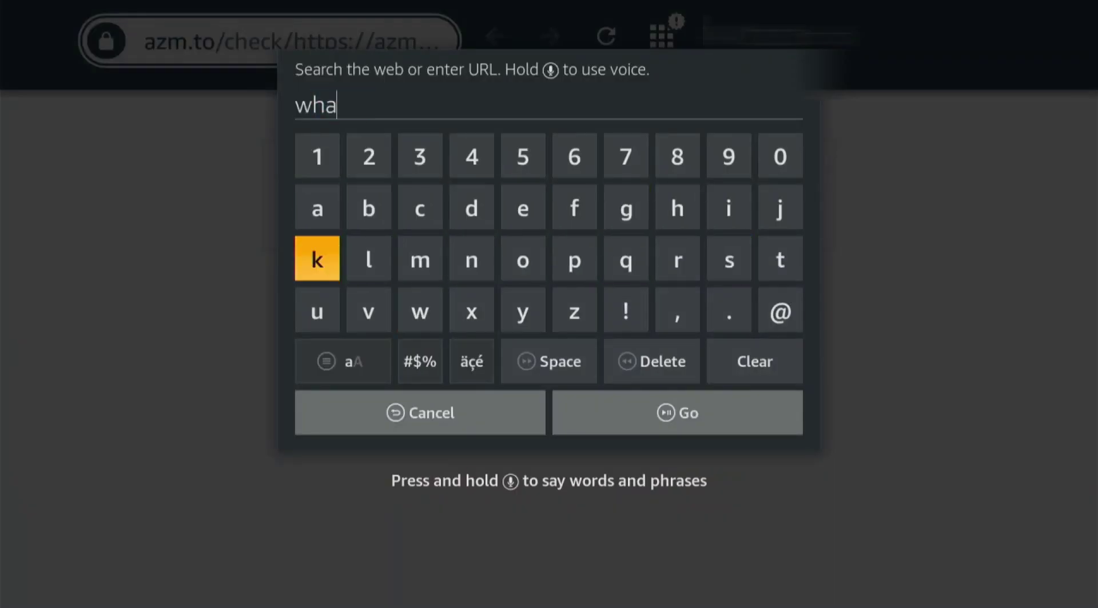
pyautogui.press('Left')
pyautogui.press('Return')
pyautogui.press('Up')
pyautogui.press('Left')
pyautogui.press('Return')
pyautogui.press('Right')
pyautogui.press('Down')
pyautogui.press('Right')
pyautogui.press('Right')
pyautogui.press('Left')
pyautogui.press('Left')
pyautogui.press('Left')
pyautogui.press('Return')
pyautogui.press('Left')
pyautogui.press('Left')
pyautogui.press('Left')
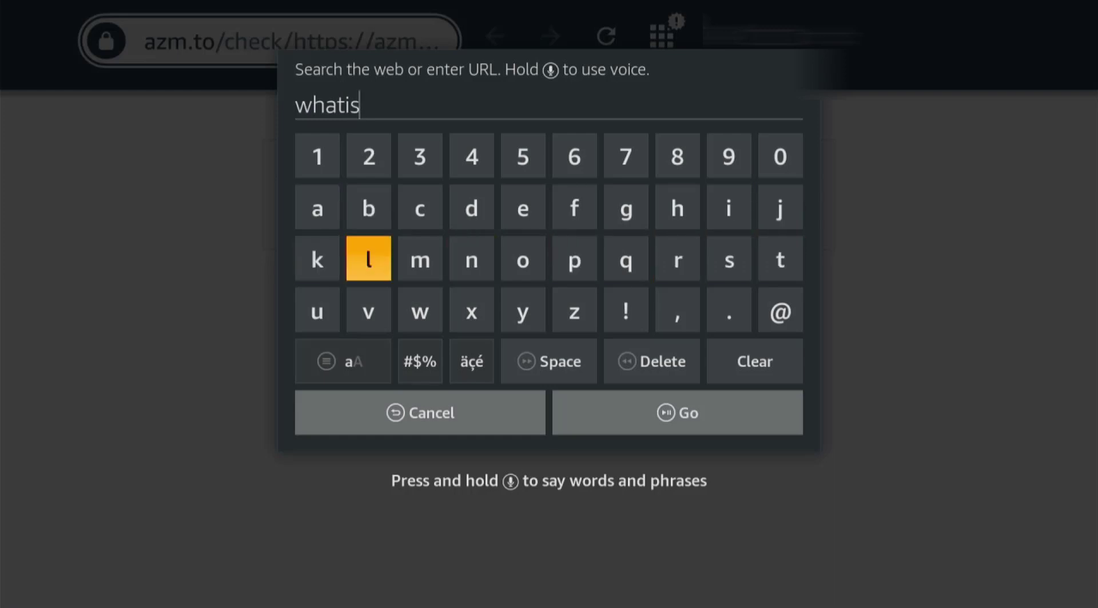
pyautogui.press('Right')
pyautogui.press('Return')
pyautogui.press('Up')
pyautogui.press('Down')
pyautogui.press('Down')
pyautogui.press('Right')
pyautogui.press('Right')
pyautogui.press('Return')
pyautogui.press('Up')
pyautogui.press('Up')
pyautogui.press('Right')
pyautogui.press('Right')
pyautogui.press('Right')
pyautogui.press('Right')
pyautogui.press('Return')
pyautogui.press('Down')
pyautogui.press('Left')
pyautogui.press('Left')
pyautogui.press('Left')
pyautogui.press('Return')
pyautogui.press('Down')
pyautogui.press('Right')
pyautogui.press('Right')
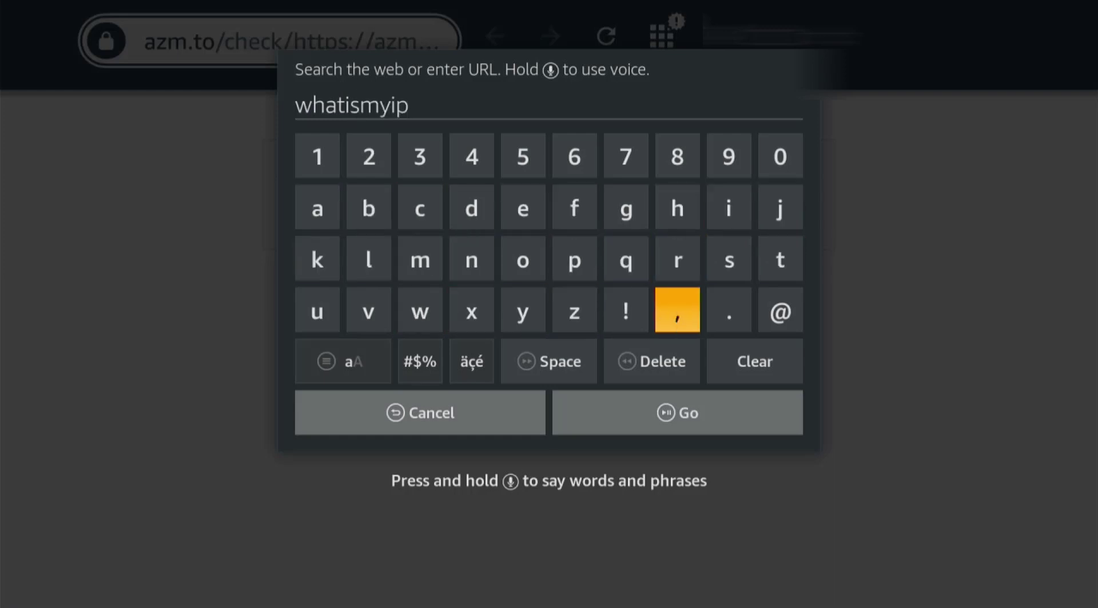
pyautogui.press('Right')
pyautogui.press('Return')
pyautogui.press('Left')
pyautogui.press('Left')
pyautogui.press('Left')
pyautogui.press('Up')
pyautogui.press('Up')
pyautogui.press('Return')
pyautogui.press('Down')
pyautogui.press('Right')
pyautogui.press('Right')
pyautogui.press('Return')
pyautogui.press('Left')
pyautogui.press('Left')
pyautogui.press('Return')
pyautogui.press('Down')
pyautogui.press('Down')
pyautogui.press('Right')
pyautogui.press('Down')
pyautogui.press('Return')
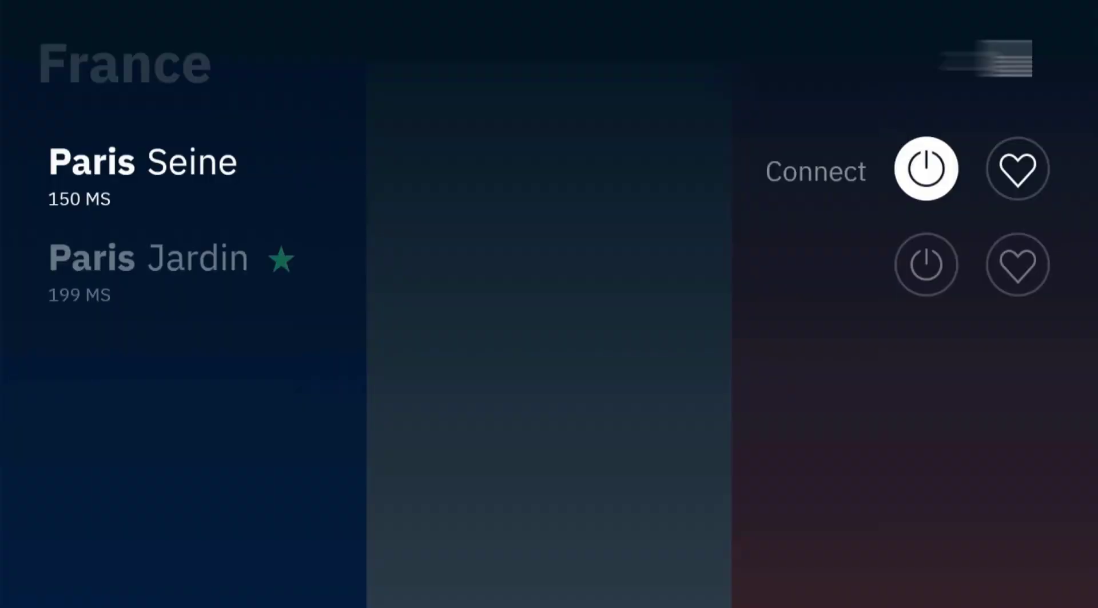
# - Connect Windscribe to the Paris Seine server, switching the tunnel from Zurich to France
pyautogui.press('Return')
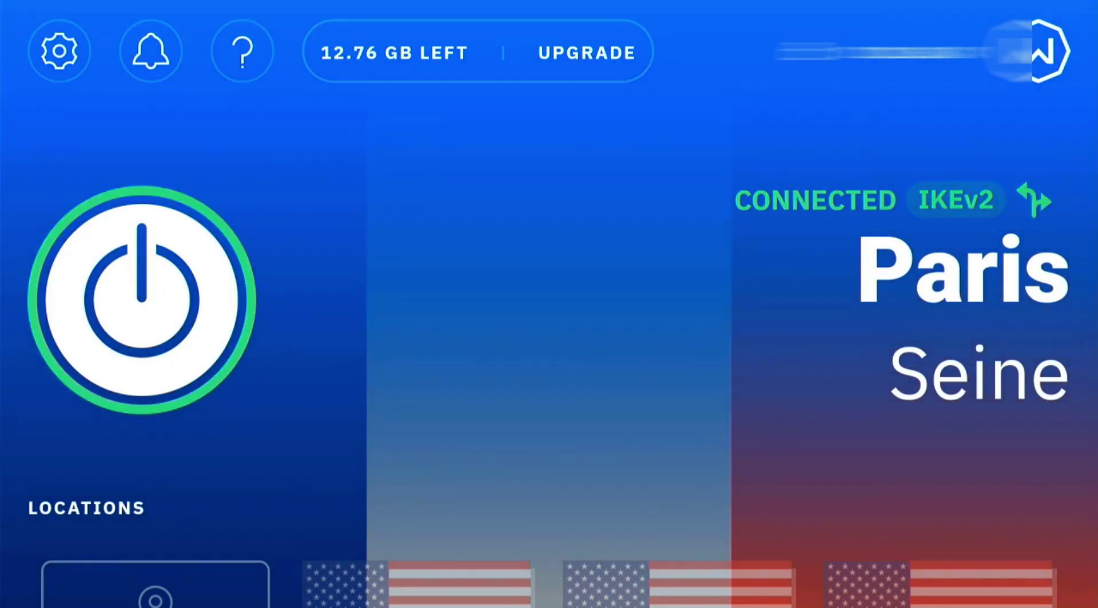
# - From the Fire TV home, launch Prime Video to The Boys' detail page
pyautogui.press('Home')
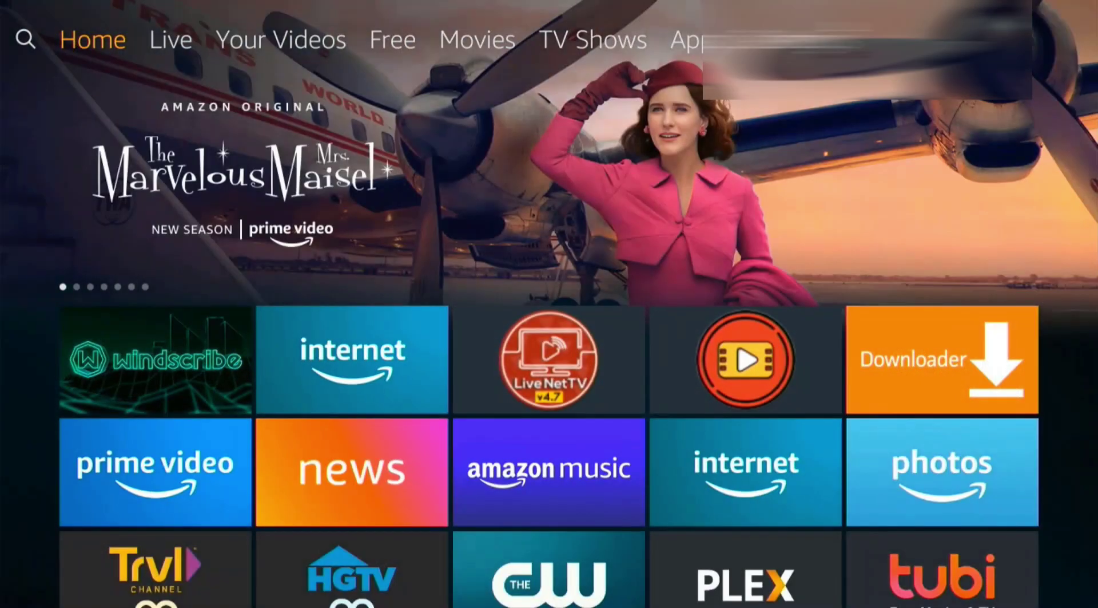
pyautogui.press('Right')
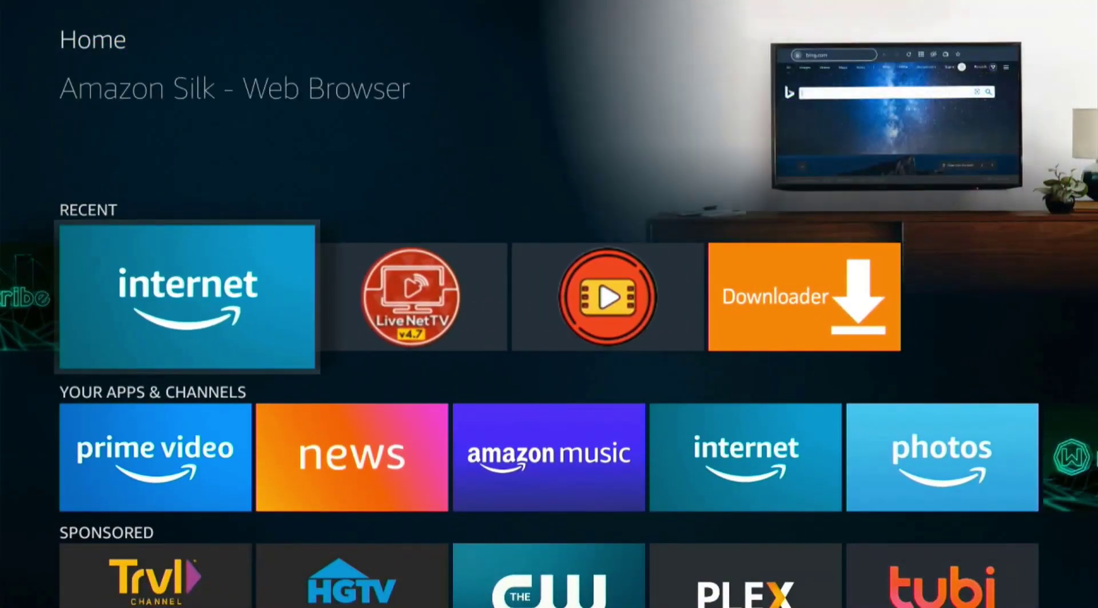
pyautogui.press('Return')
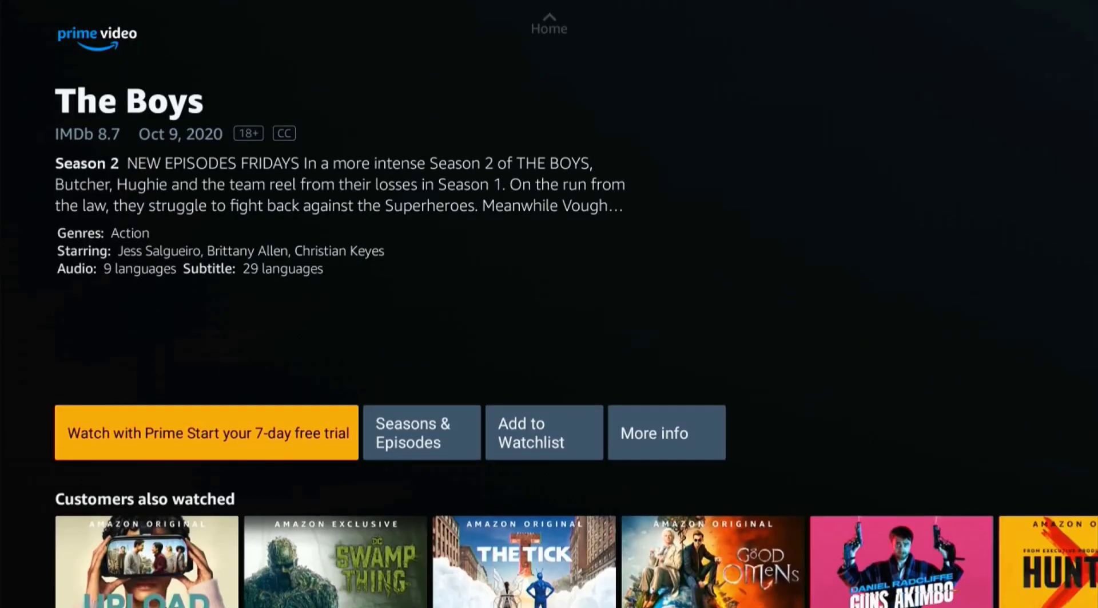
# - Browse between The Boys' options and the Upload title in the Customers also watched row
pyautogui.press('Down')
pyautogui.press('Up')
pyautogui.press('Up')
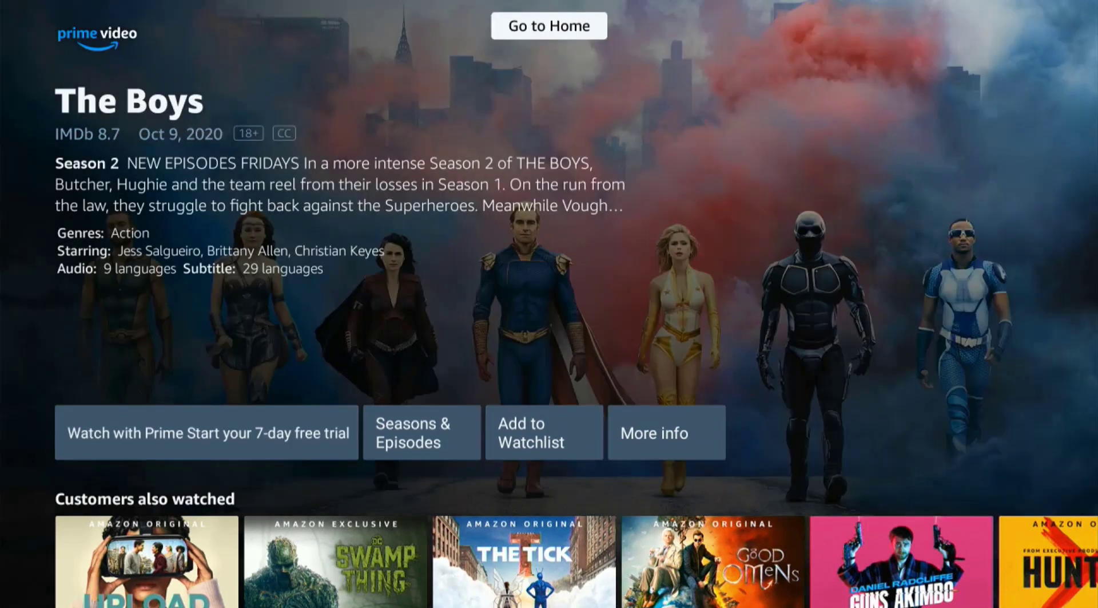
pyautogui.press('Down')
pyautogui.press('Down')
pyautogui.press('Up')
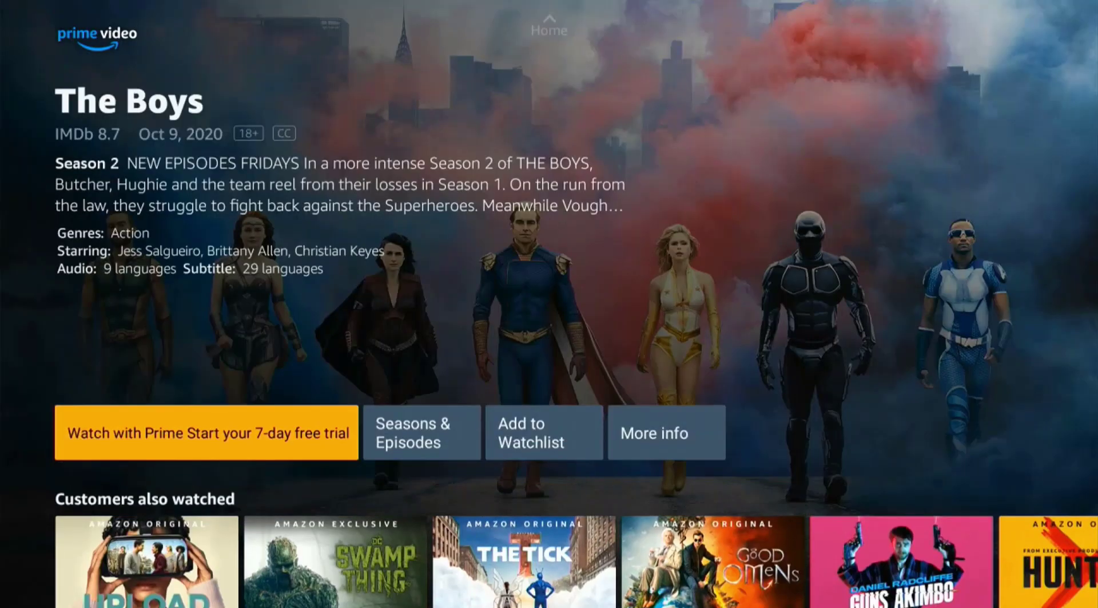